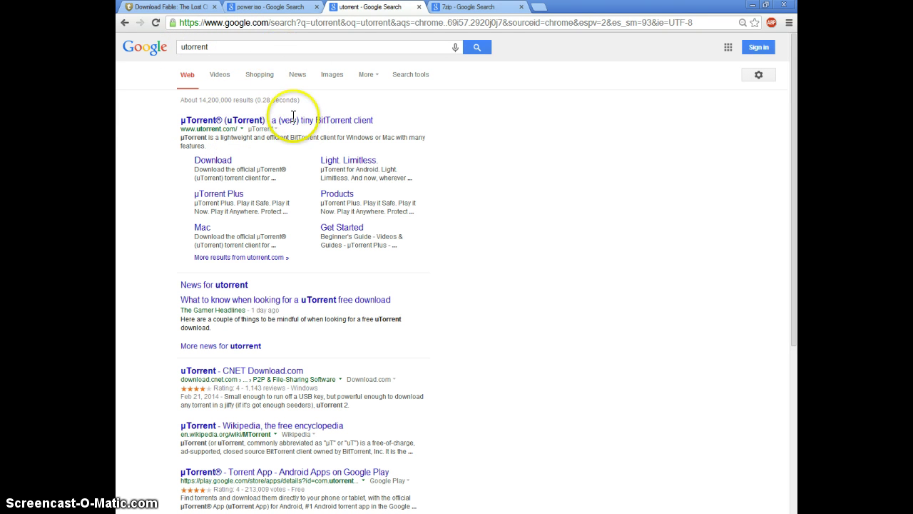
left_click(212, 160)
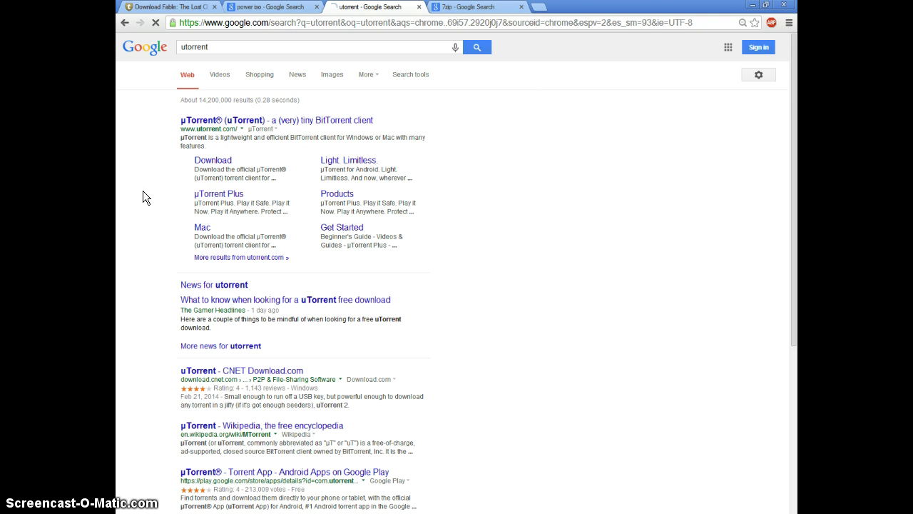
left_click(457, 160)
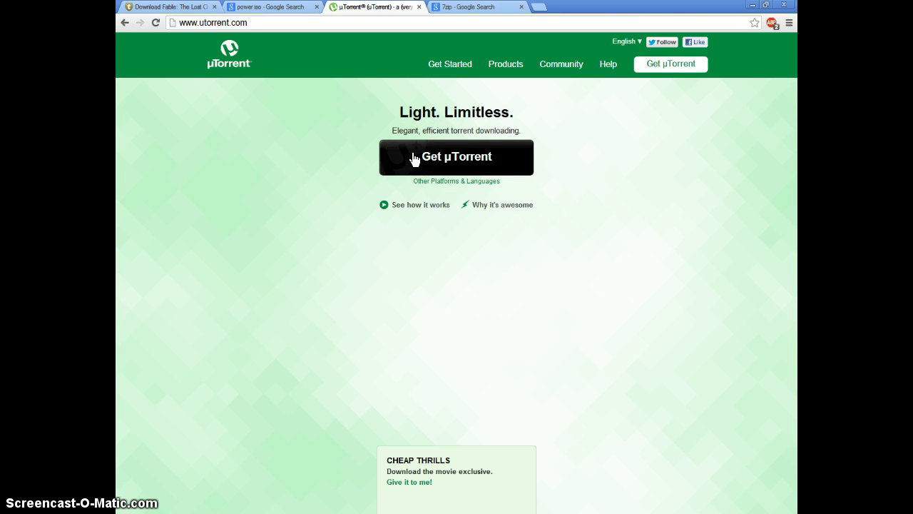
Step: Request the µTorrent download again, close the utorrent.com tab, and minimize Chrome to the desktop
left_click(418, 149)
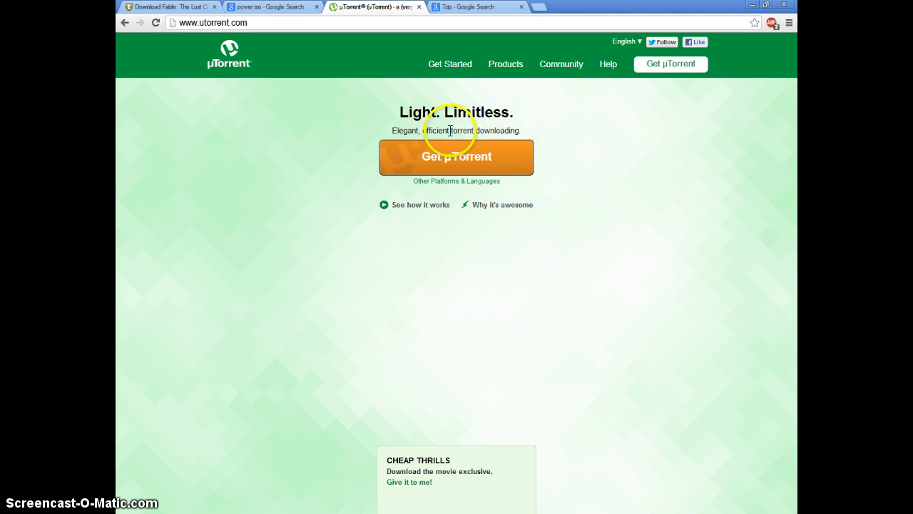
left_click(464, 171)
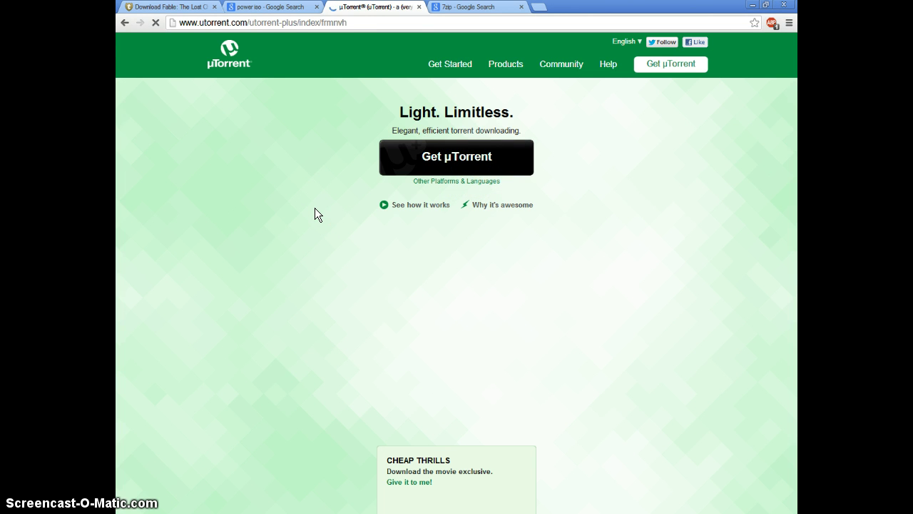
scroll(180, 404, "down", 1)
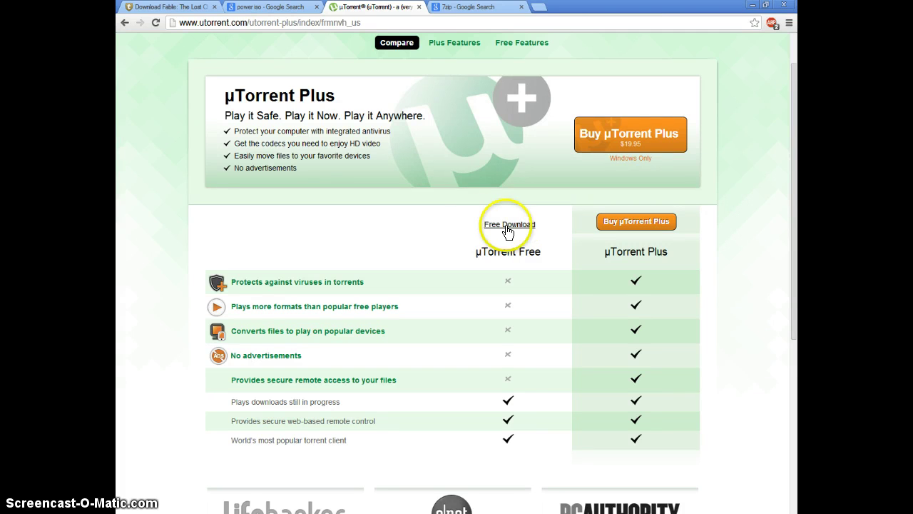
left_click(419, 7)
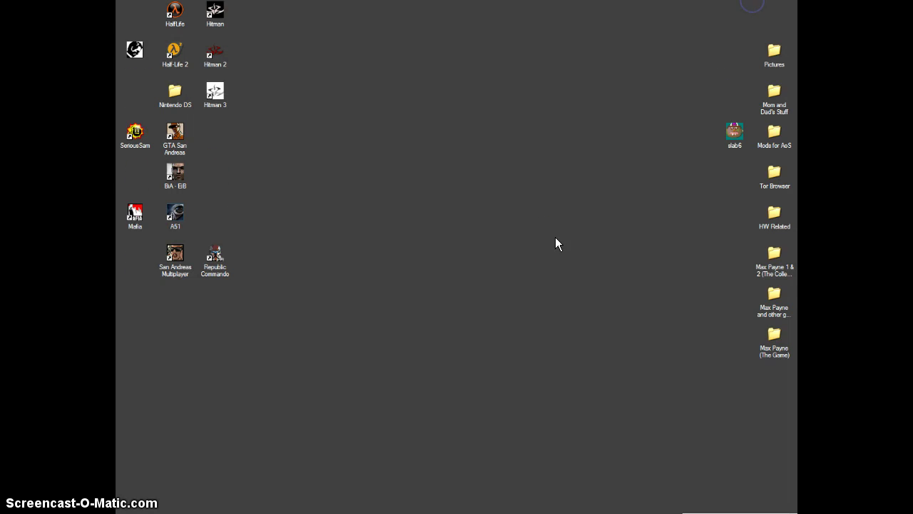
left_click(752, 5)
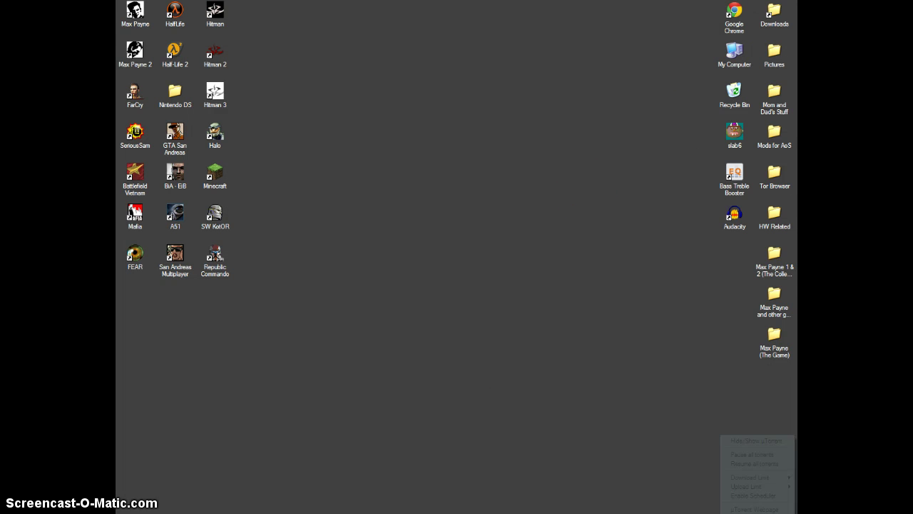
Step: Show µTorrent from its tray icon to check the Fable - The Lost Chapters.rar torrent is seeding, then return to the '7zip' results
right_click(734, 468)
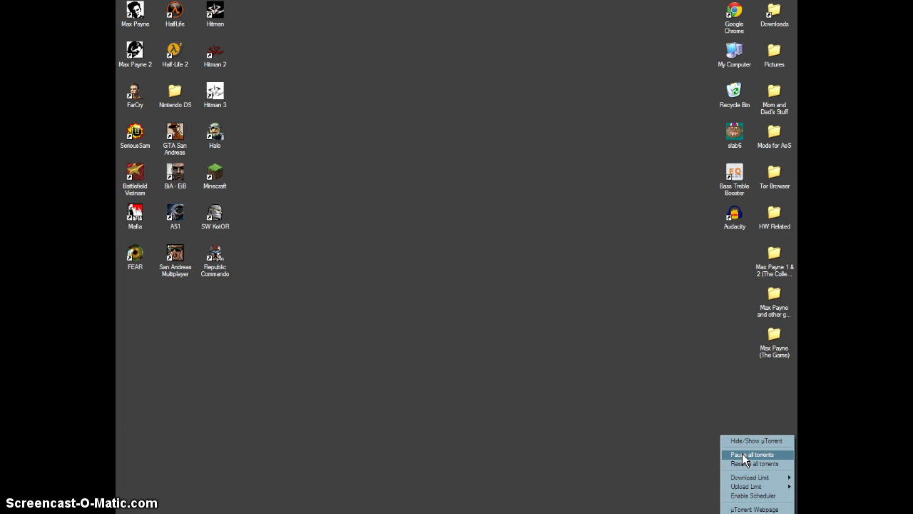
left_click(741, 440)
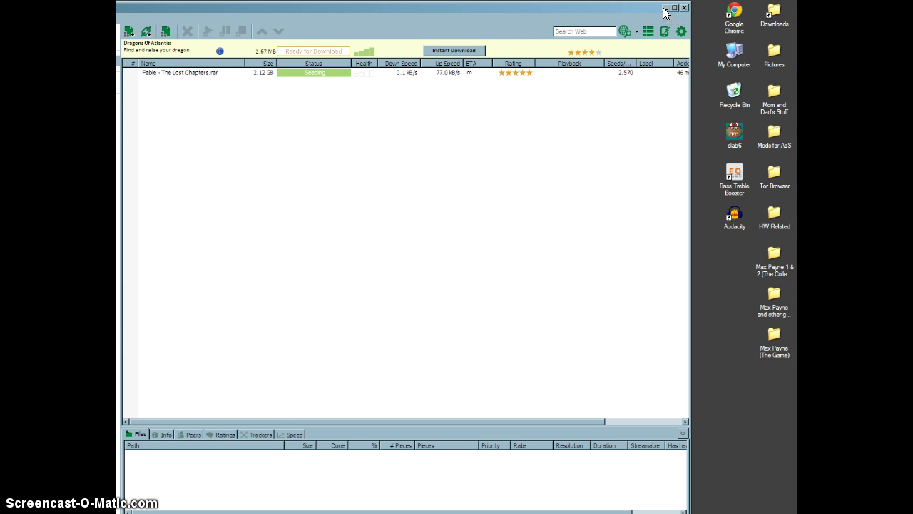
left_click(663, 11)
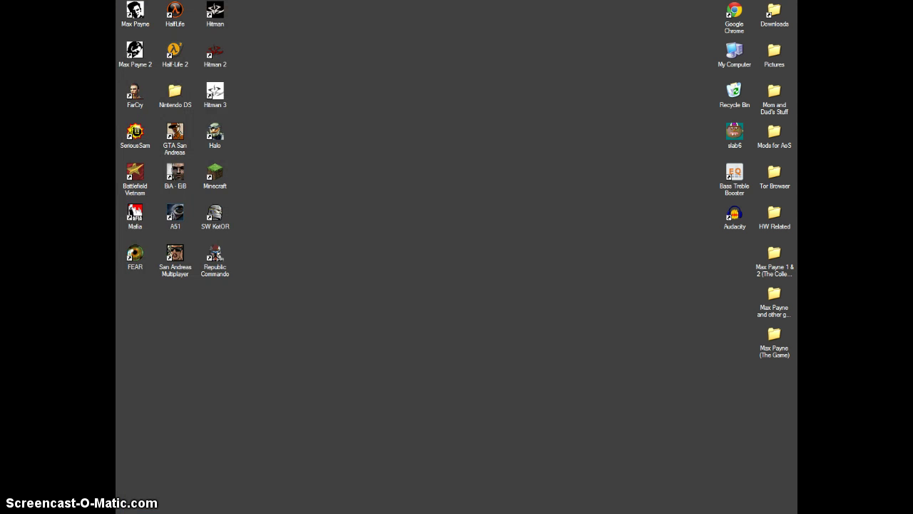
left_click(251, 512)
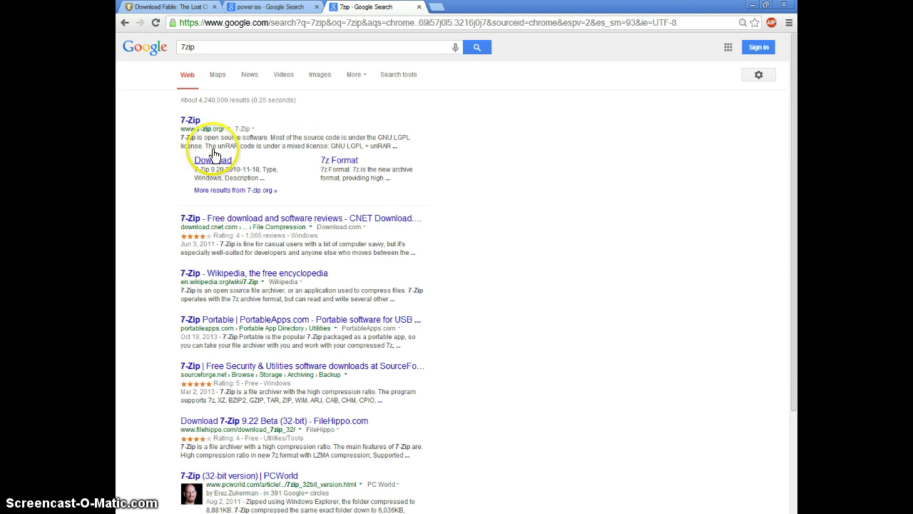
Step: Download the 32-bit x86 7-Zip 9.20 installer and close the SourceForge tab
left_click(192, 120)
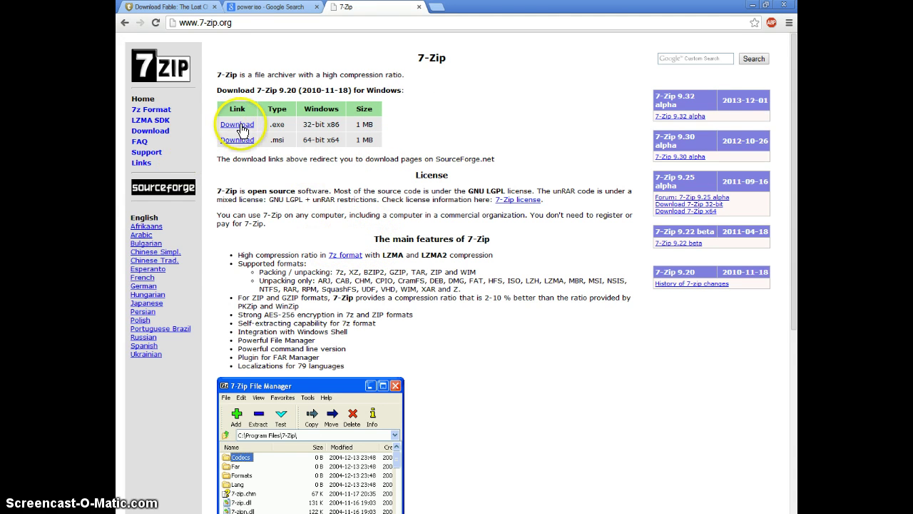
double_click(307, 125)
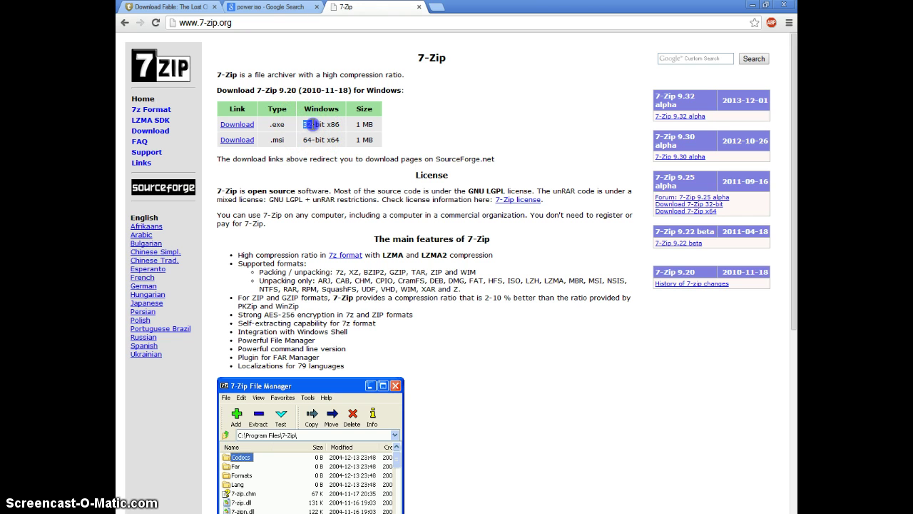
left_click(305, 140)
left_click(236, 127)
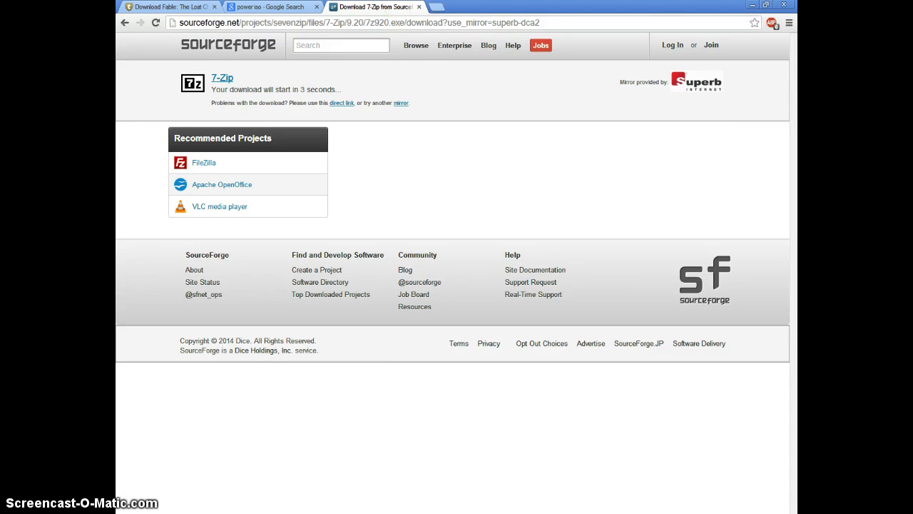
left_click(419, 7)
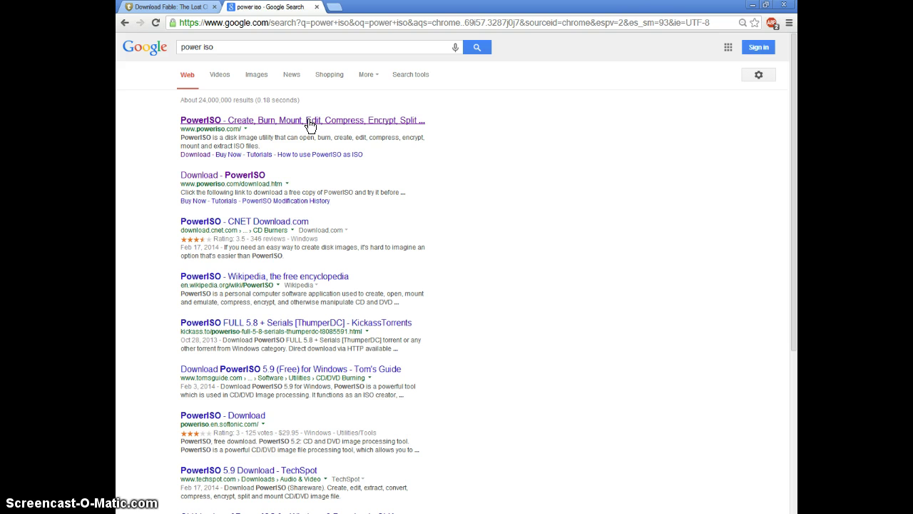
Step: Download PowerISO v5.9 (32-bit) from the PowerISO site's Download page
left_click(258, 125)
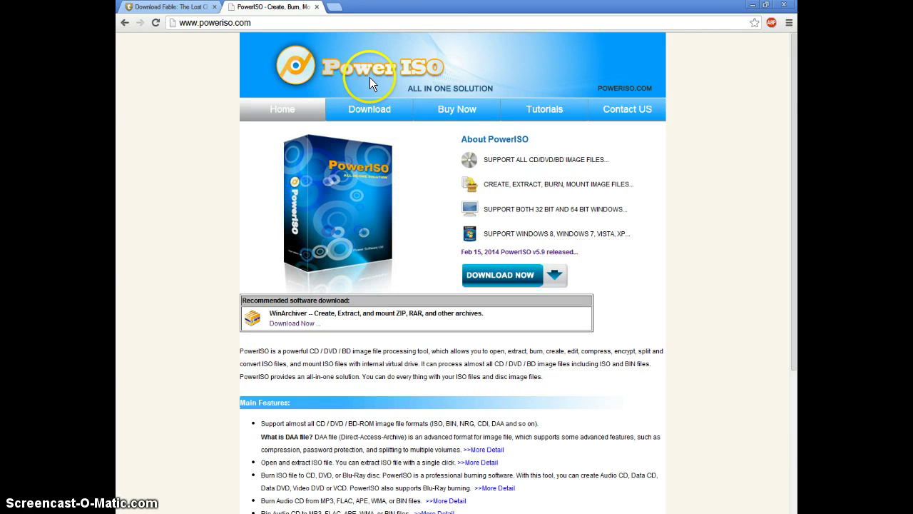
left_click(360, 118)
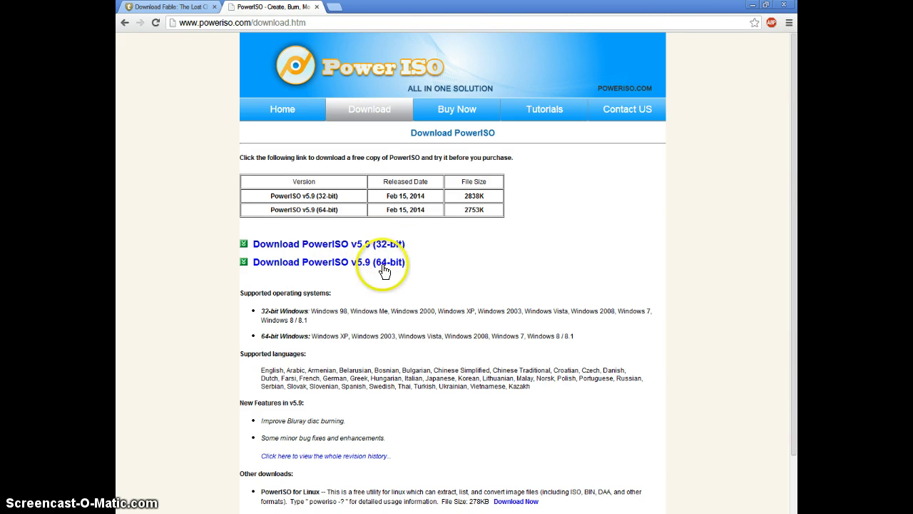
left_click(340, 248)
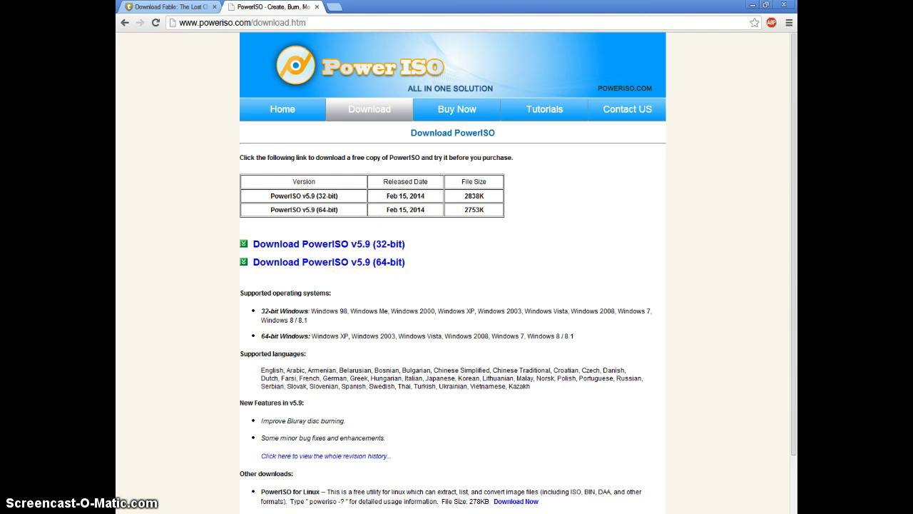
left_click(313, 11)
Step: Close the PowerISO tab, read the Fable torrent's installation notes, and minimize the browser
left_click(316, 7)
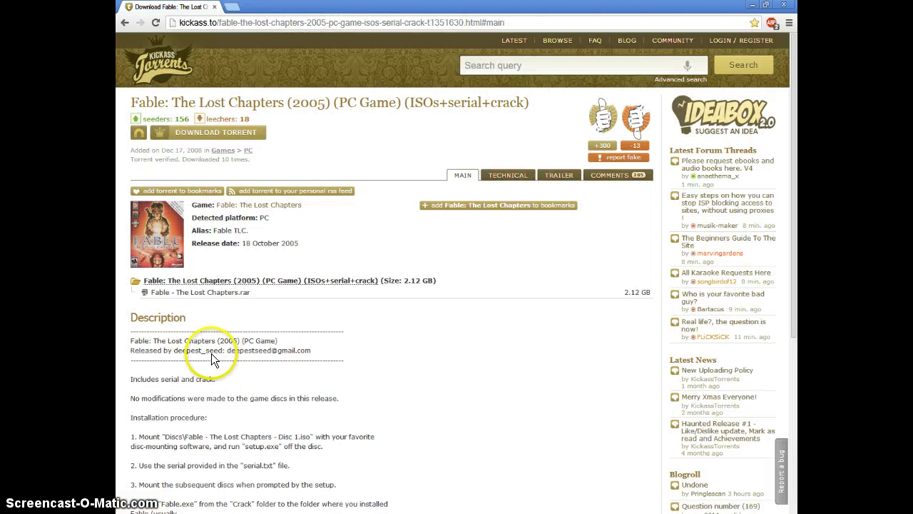
scroll(369, 318, "down", 3)
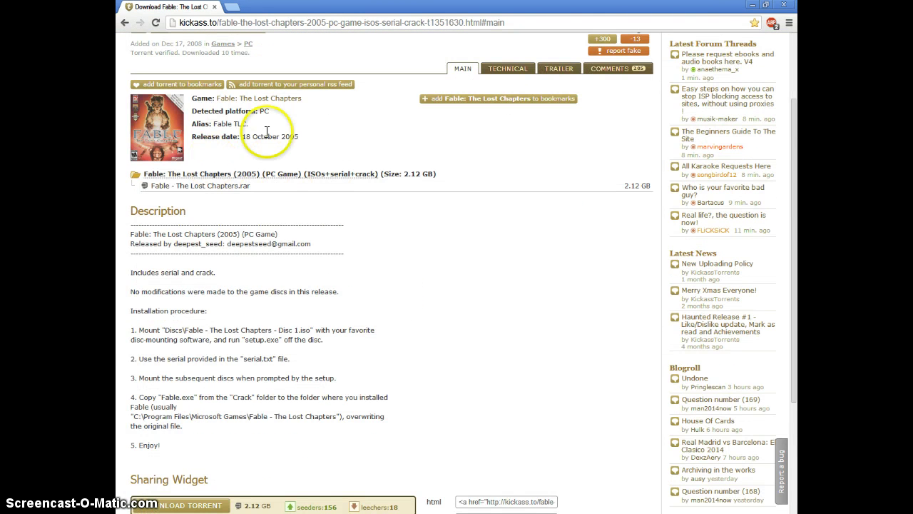
left_click(753, 5)
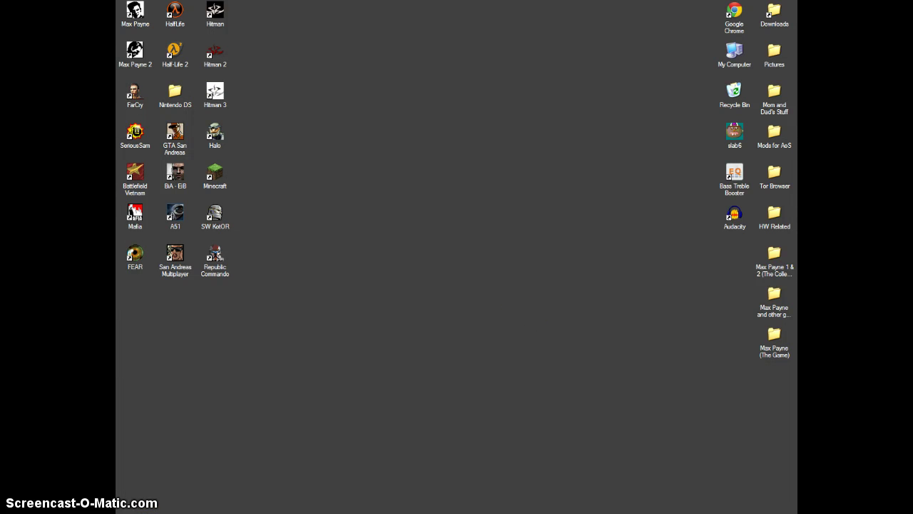
Step: Select and deselect the desktop game shortcuts, then open and close Start > All Programs
left_click_drag(242, 329, 121, 4)
left_click(301, 46)
key("super")
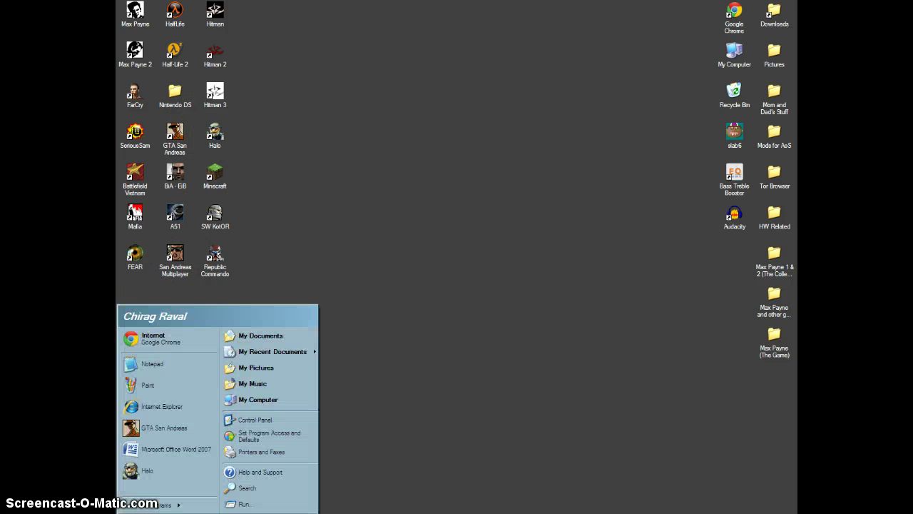
left_click(169, 505)
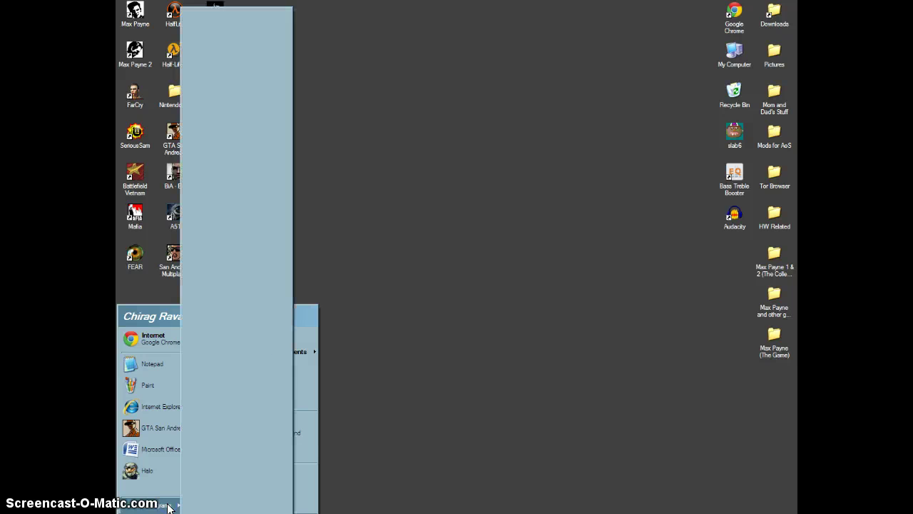
left_click(622, 288)
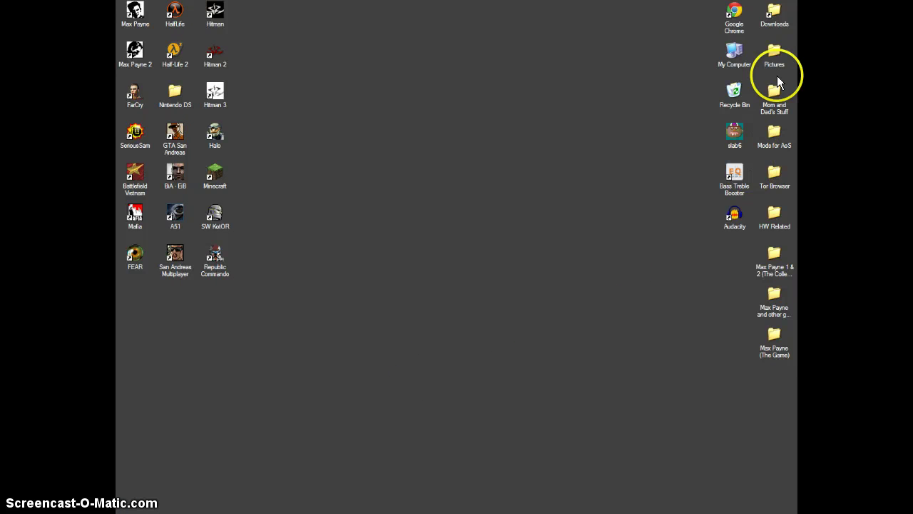
Step: Open the Downloads folder, select the Fable - The Lost Chapters RAR, and maximize the window
double_click(775, 27)
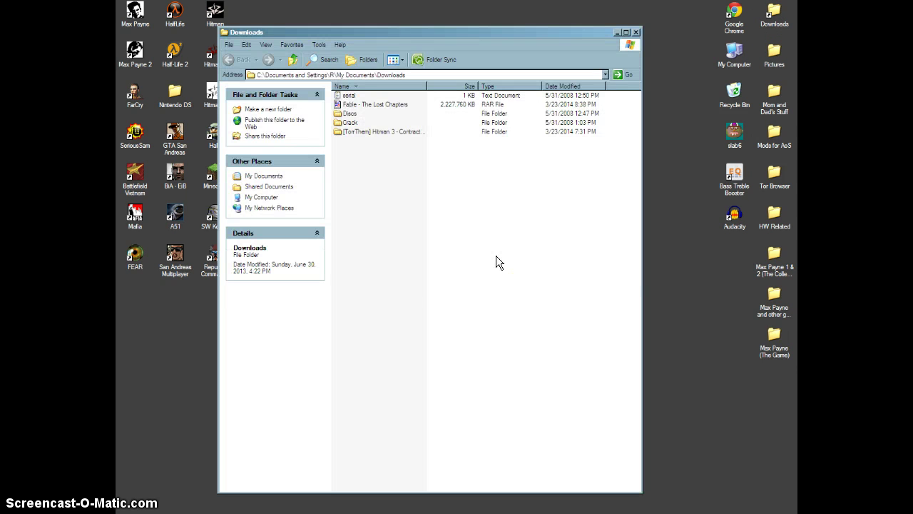
left_click(355, 104)
left_click(626, 32)
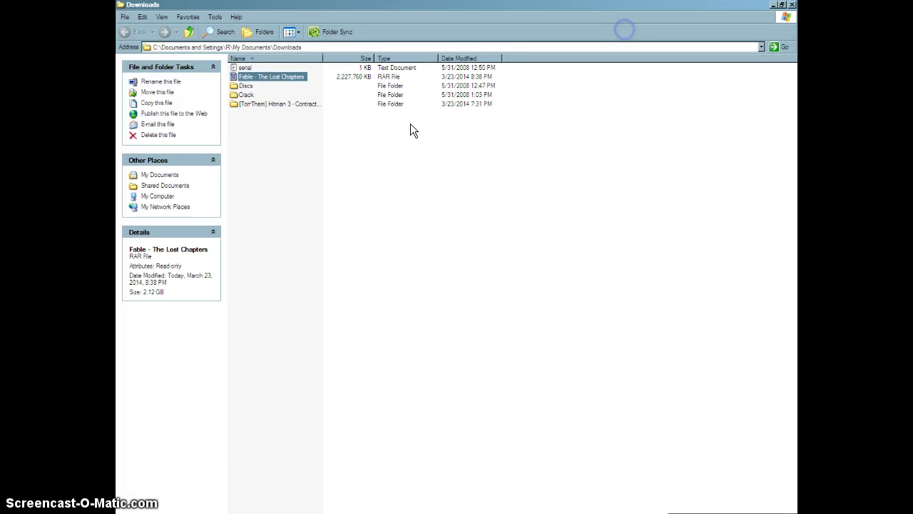
Step: Switch the Downloads view to Tiles, check the Fable RAR's 2.12 GB size, and close the folder
left_click(293, 34)
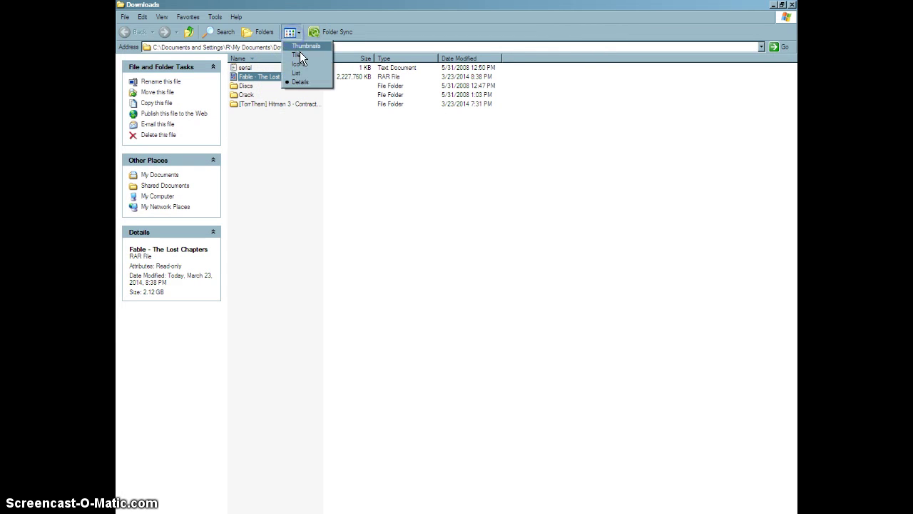
left_click(307, 54)
left_click(367, 102)
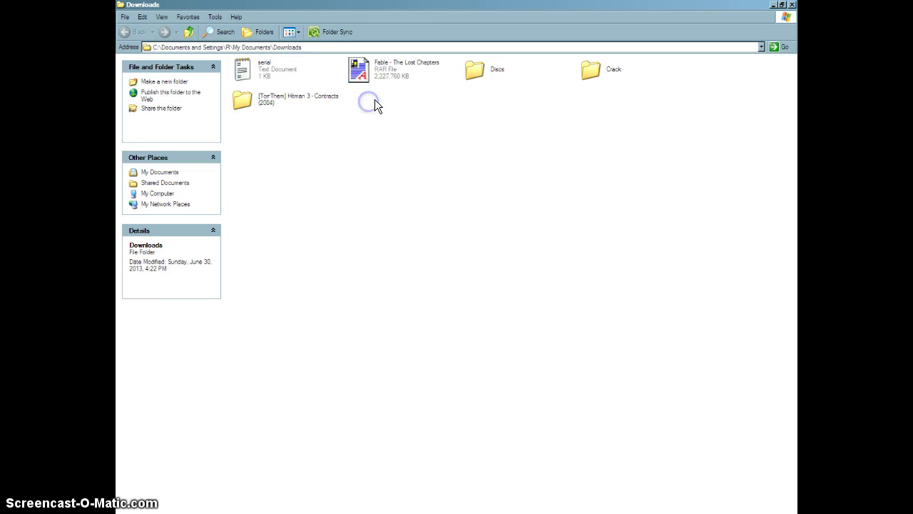
left_click_drag(448, 100, 377, 62)
left_click(393, 100)
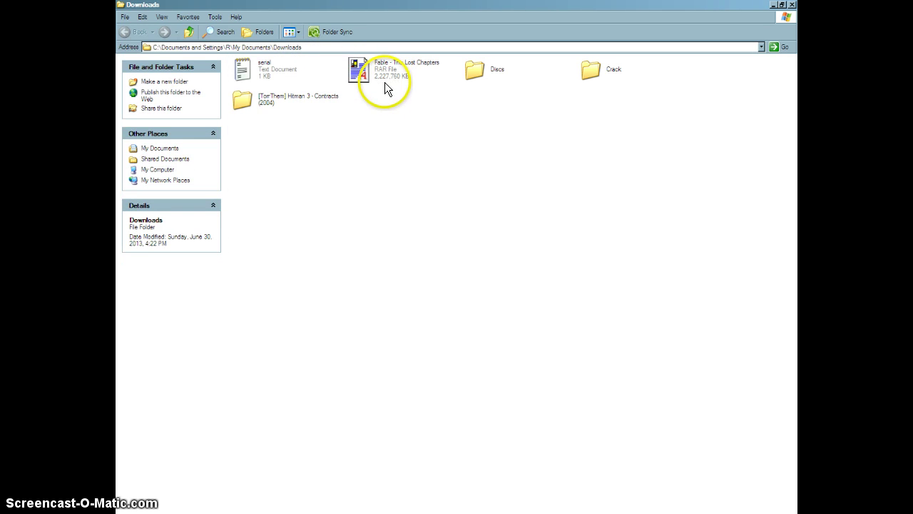
mouse_move(385, 83)
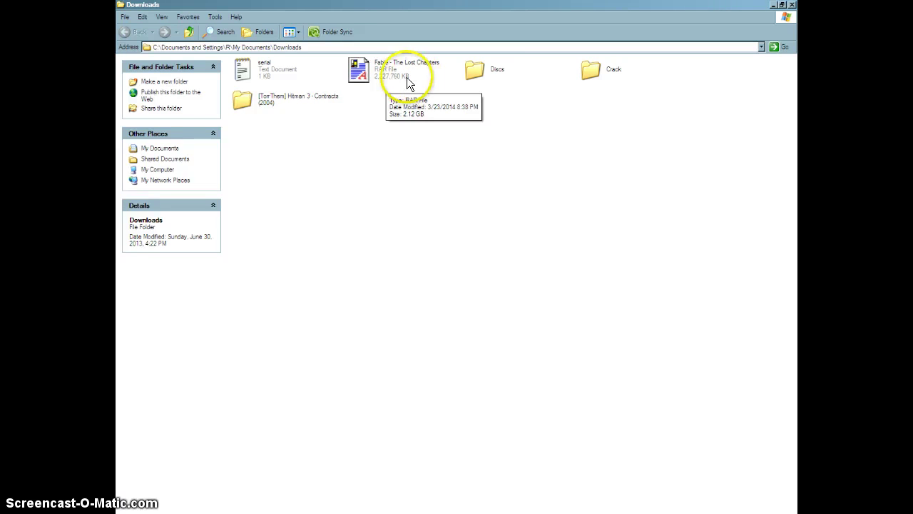
left_click(792, 5)
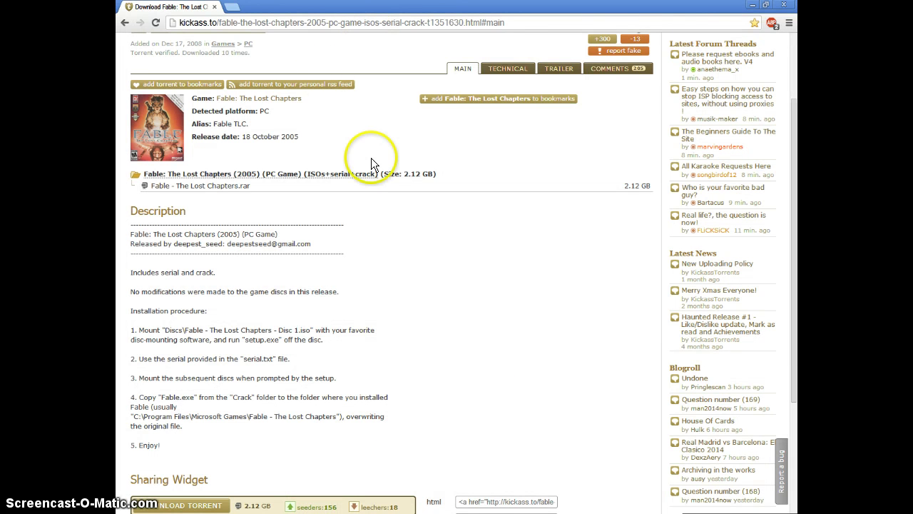
Step: Download the Fable: The Lost Chapters torrent file from Kickass Torrents and minimize the browser
scroll(371, 158, "up", 2)
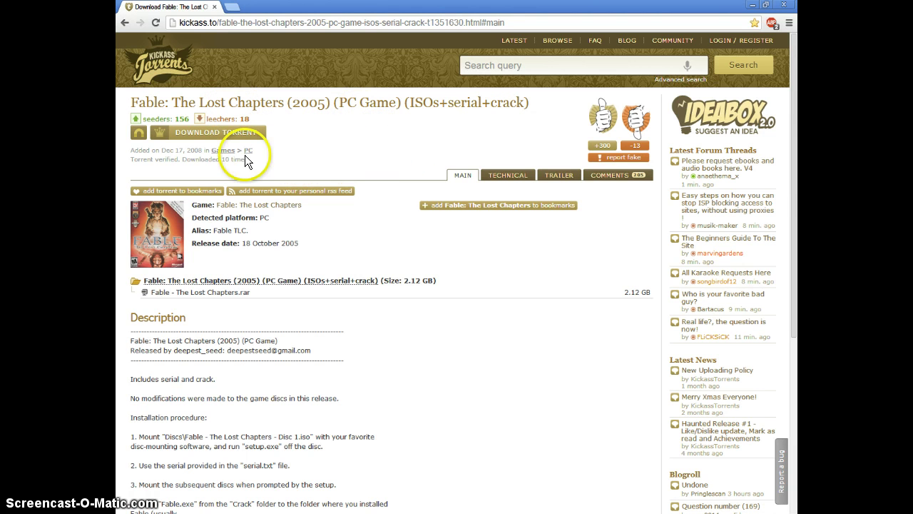
left_click(220, 132)
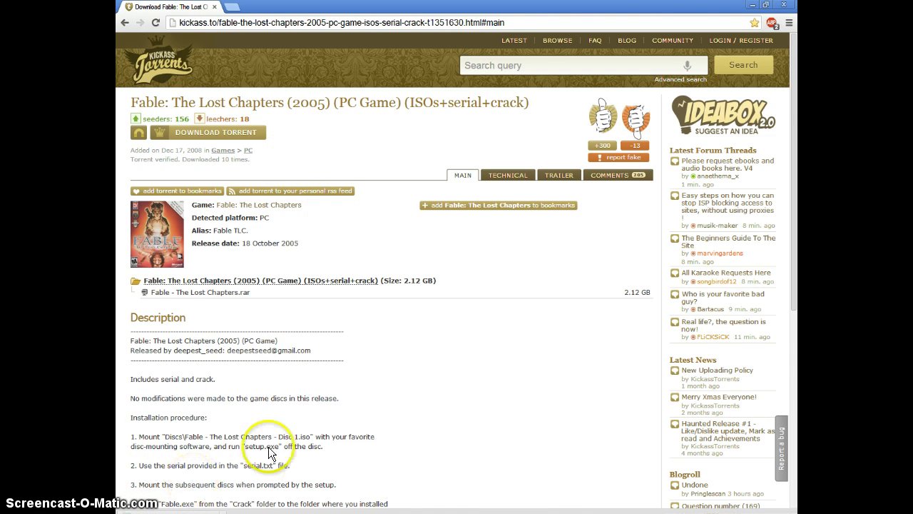
scroll(484, 423, "down", 2)
scroll(483, 422, "up", 2)
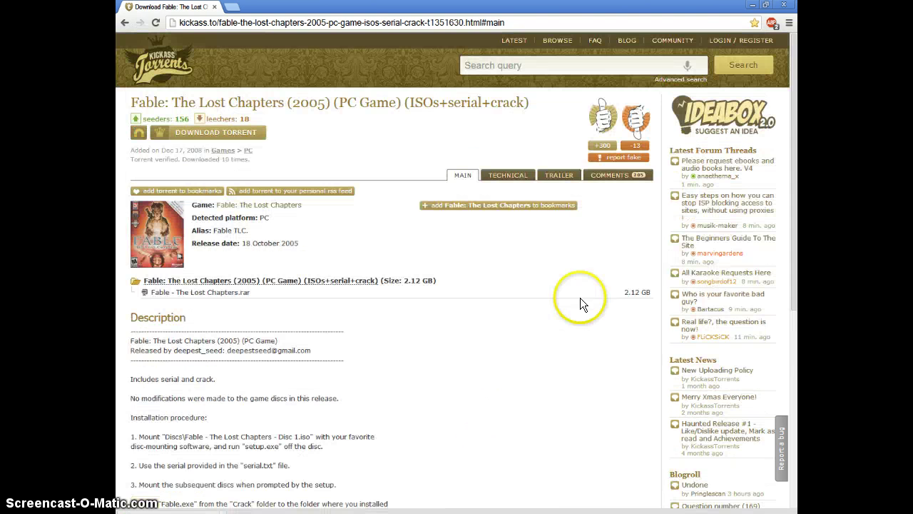
left_click(751, 6)
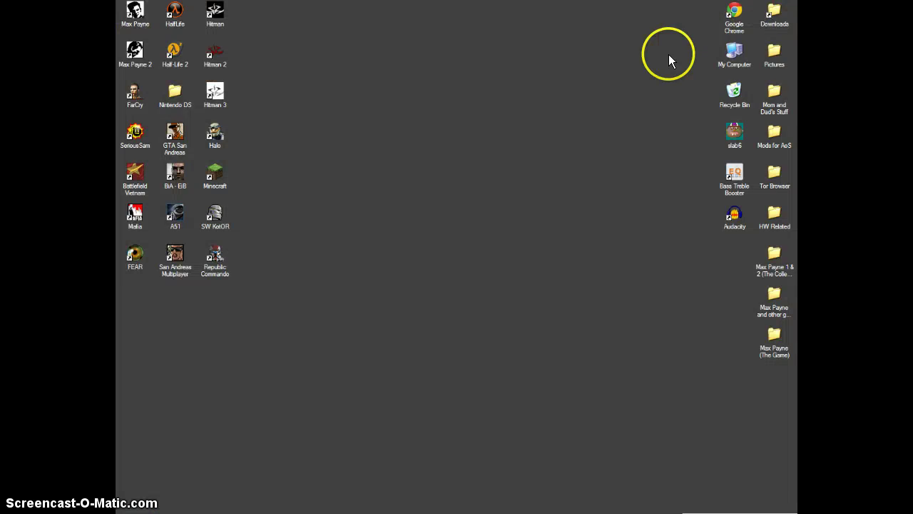
Step: Open the downloaded kickass Fable .torrent file from the Downloads folder in µTorrent
double_click(774, 11)
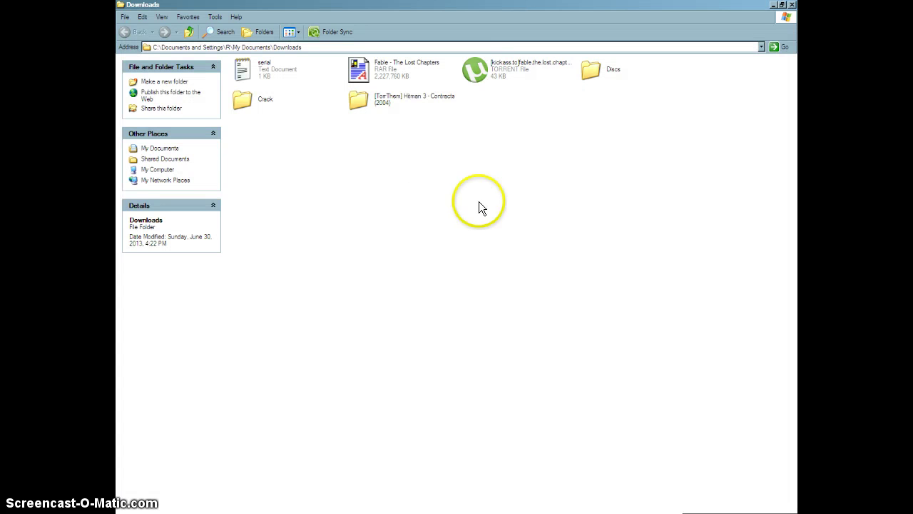
left_click(490, 72)
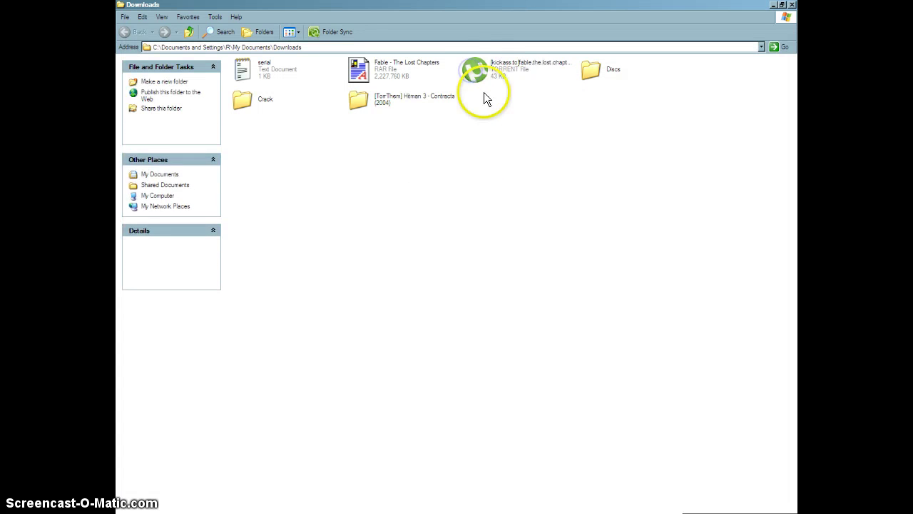
left_click(484, 105)
double_click(476, 71)
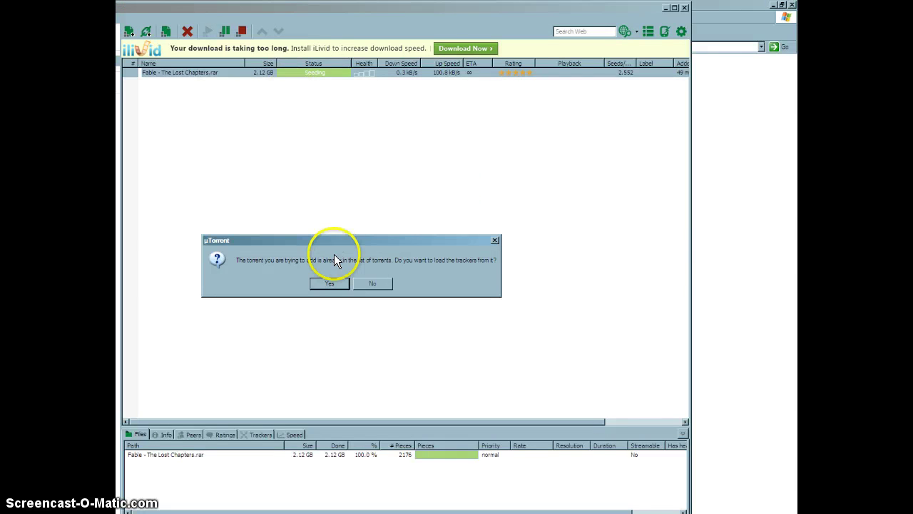
Step: Accept loading the trackers from the Fable torrent file into µTorrent
left_click(331, 283)
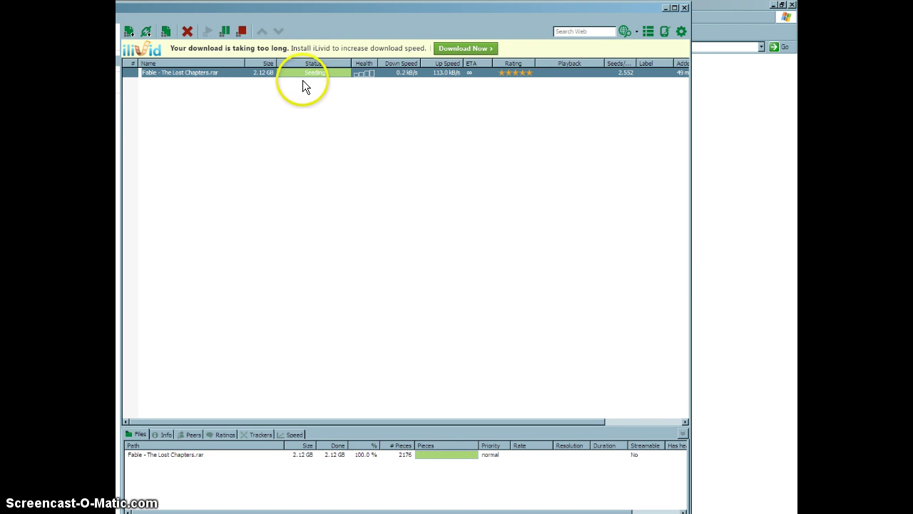
left_click(262, 72)
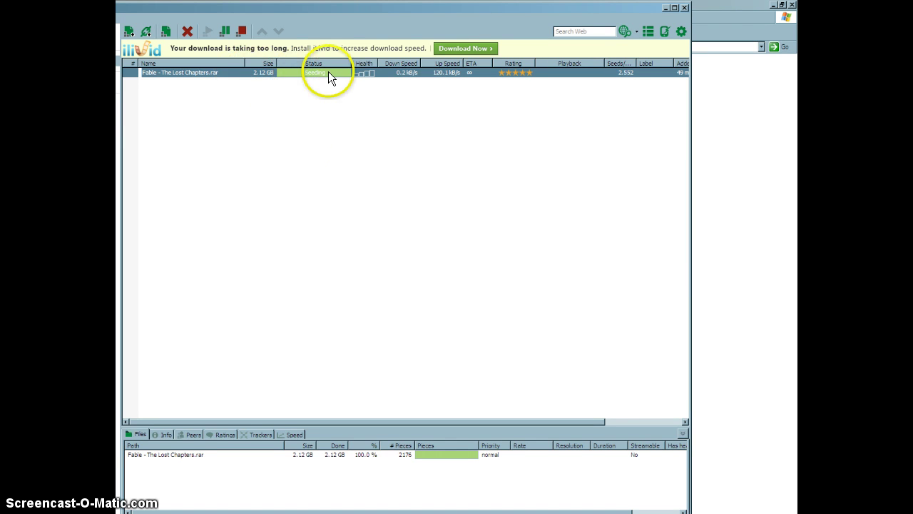
left_click(314, 107)
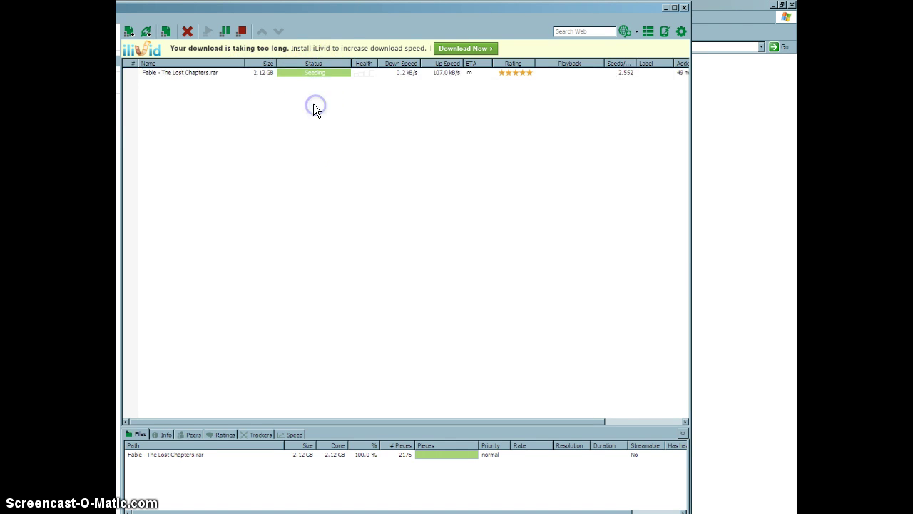
left_click(307, 105)
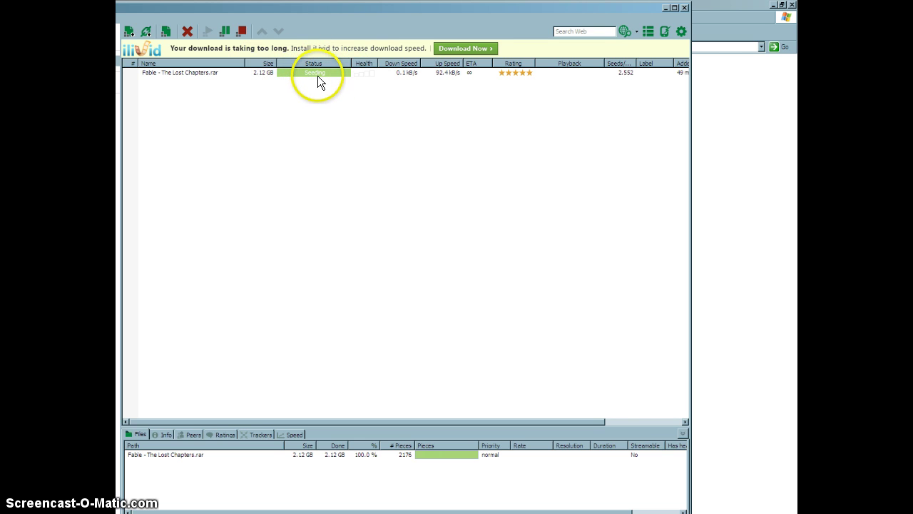
Step: Remove the Fable - The Lost Chapters.rar torrent from µTorrent's list and close µTorrent
left_click(317, 74)
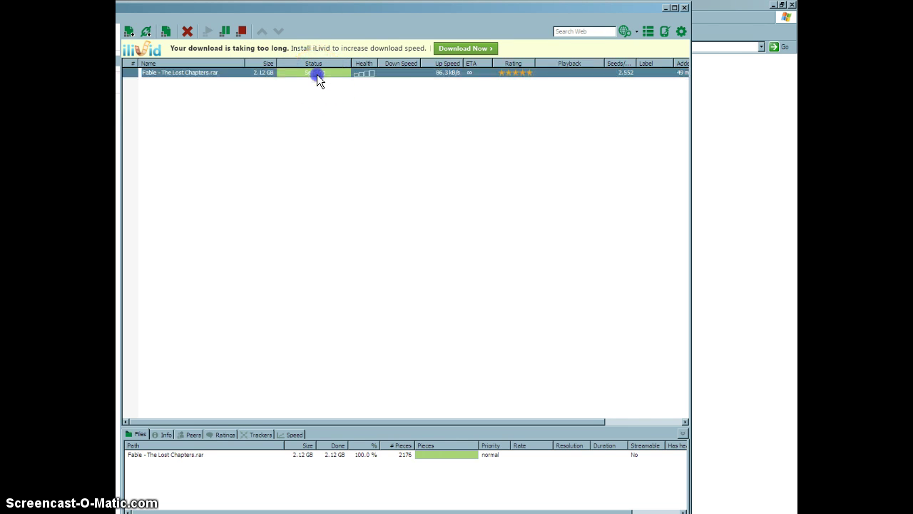
left_click(188, 32)
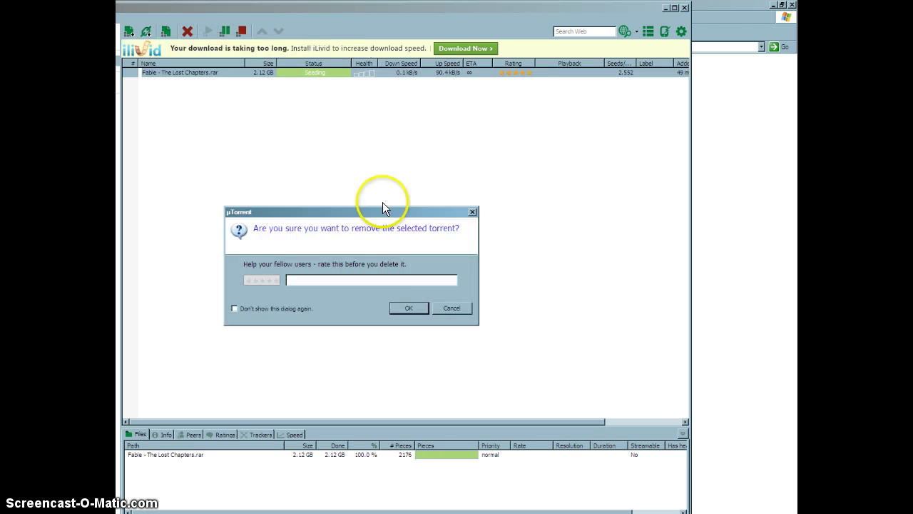
left_click(408, 308)
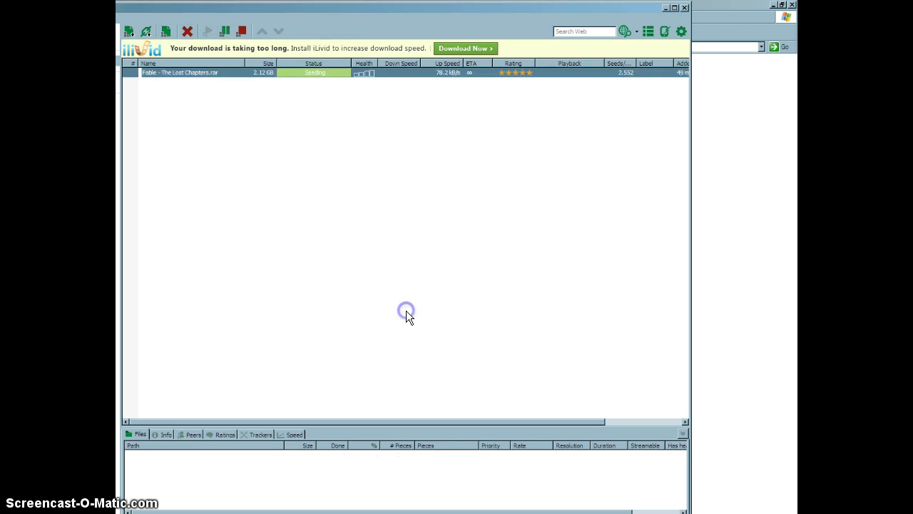
left_click(685, 8)
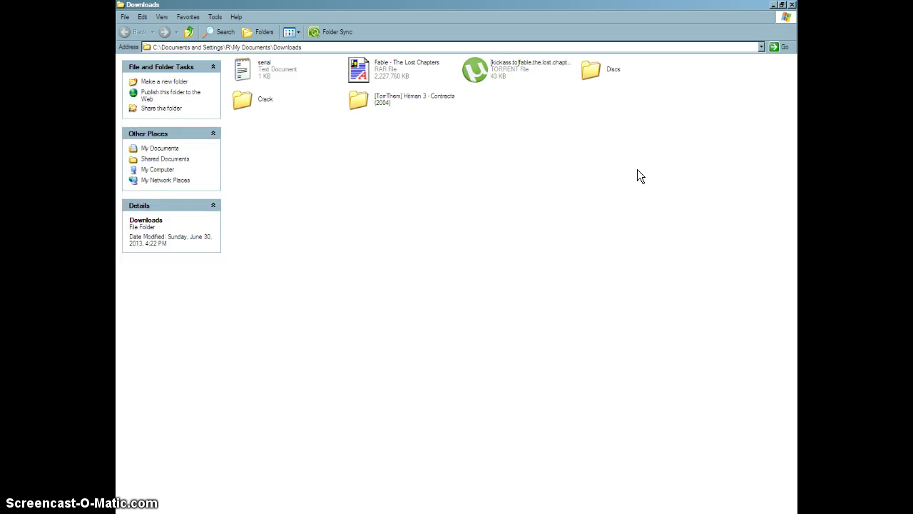
Step: Delete the downloaded torrent file and the Fable RAR from the Downloads folder
left_click(476, 69)
left_click(393, 64, "ctrl")
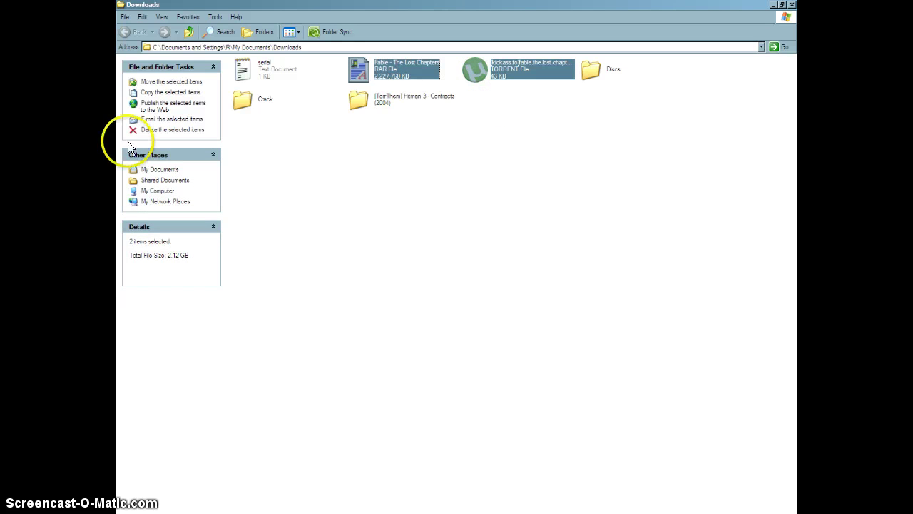
left_click(150, 130)
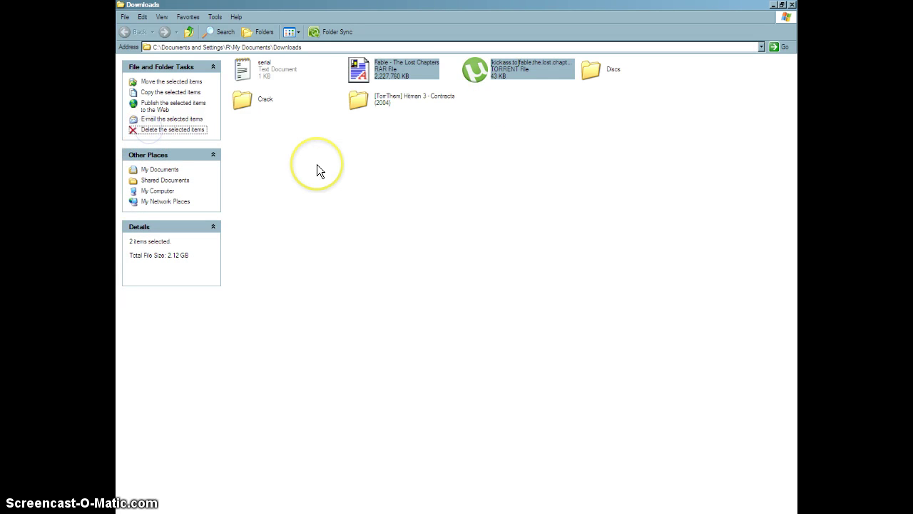
left_click(481, 286)
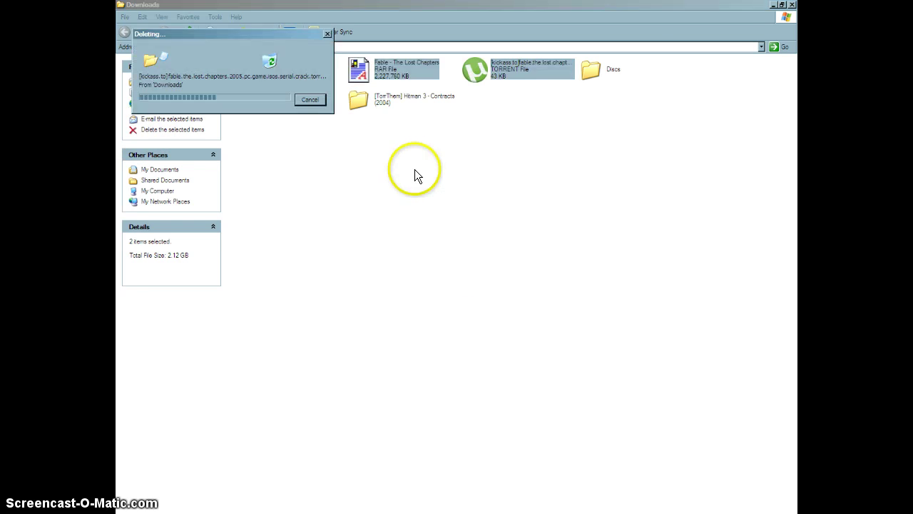
Step: Look over the remaining Downloads contents, including the Hitman 3 - Contracts and Discs folders
left_click(381, 147)
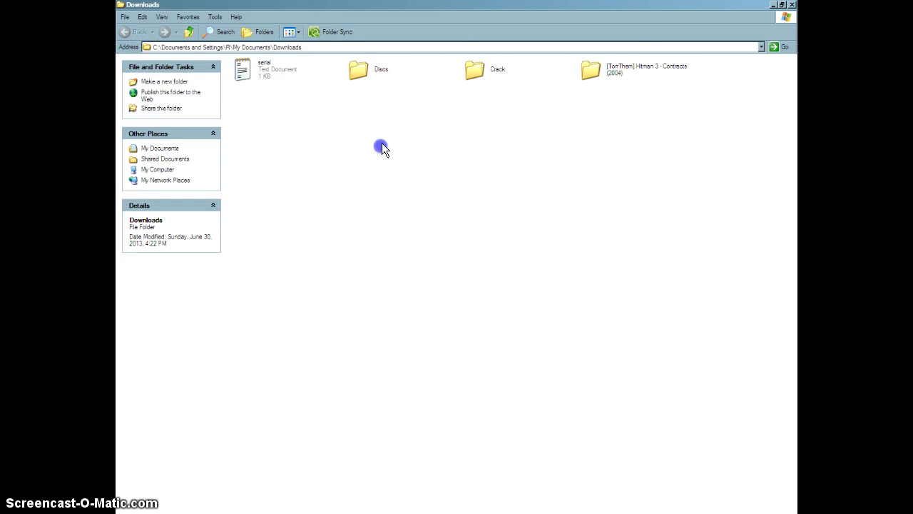
left_click(630, 66)
left_click(622, 90)
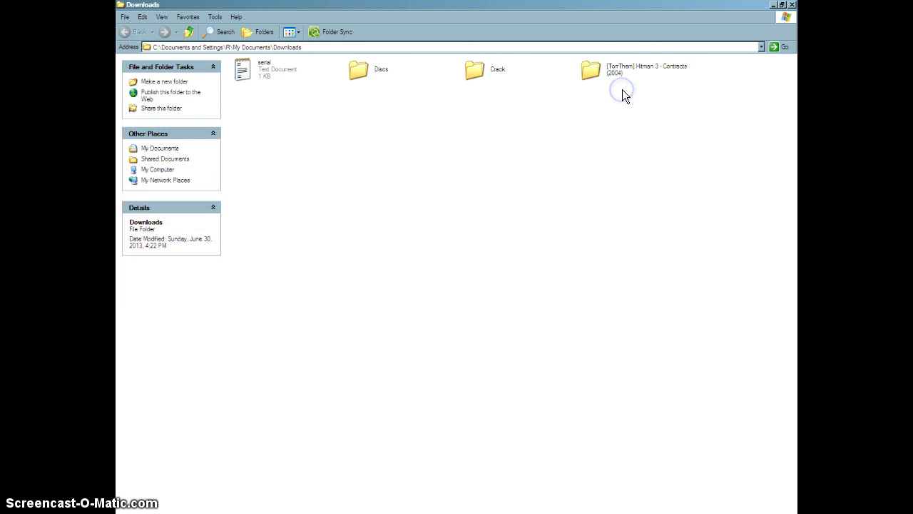
left_click(592, 75)
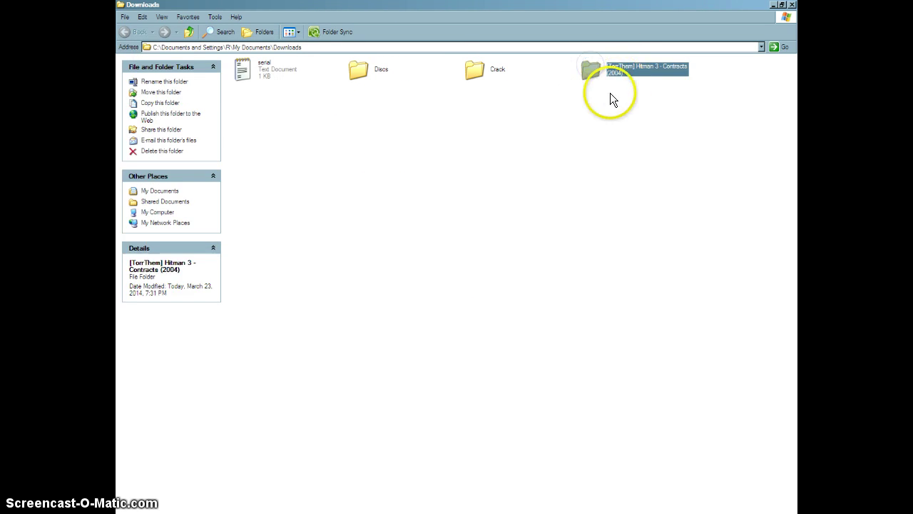
left_click(571, 128)
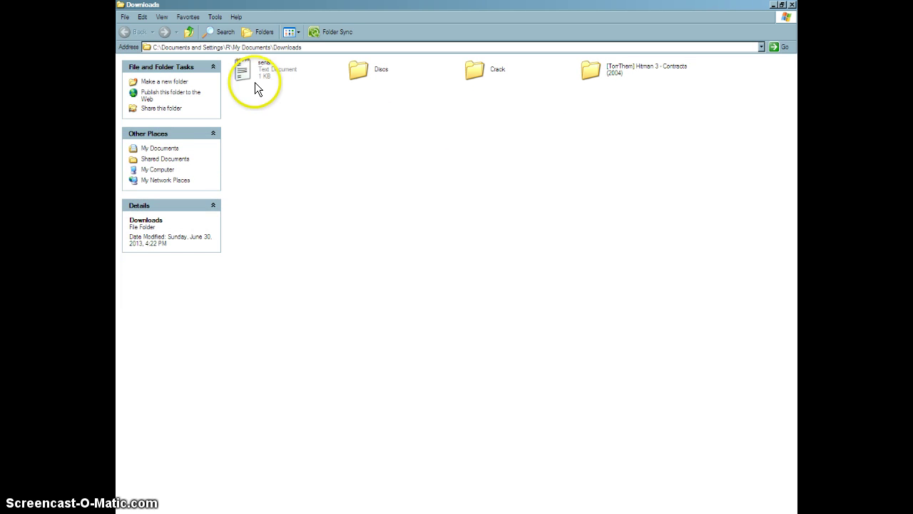
left_click(350, 71)
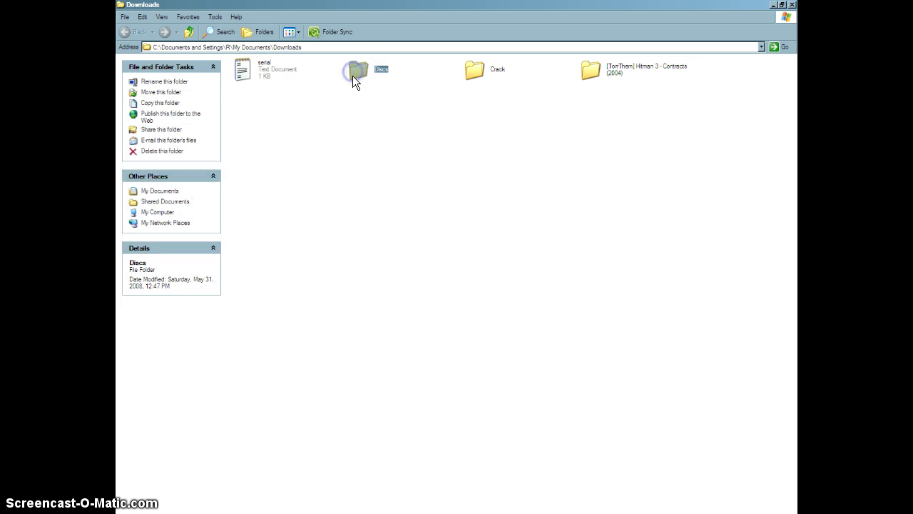
left_click(344, 142)
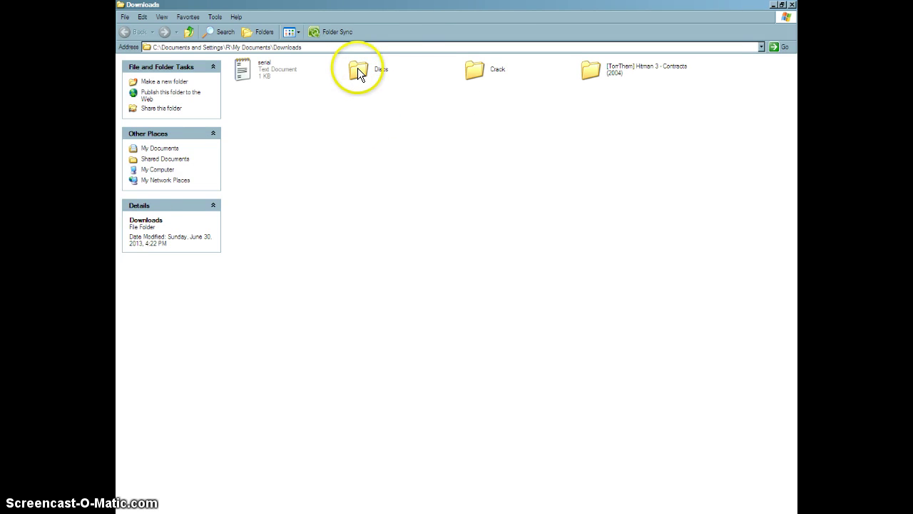
mouse_move(477, 75)
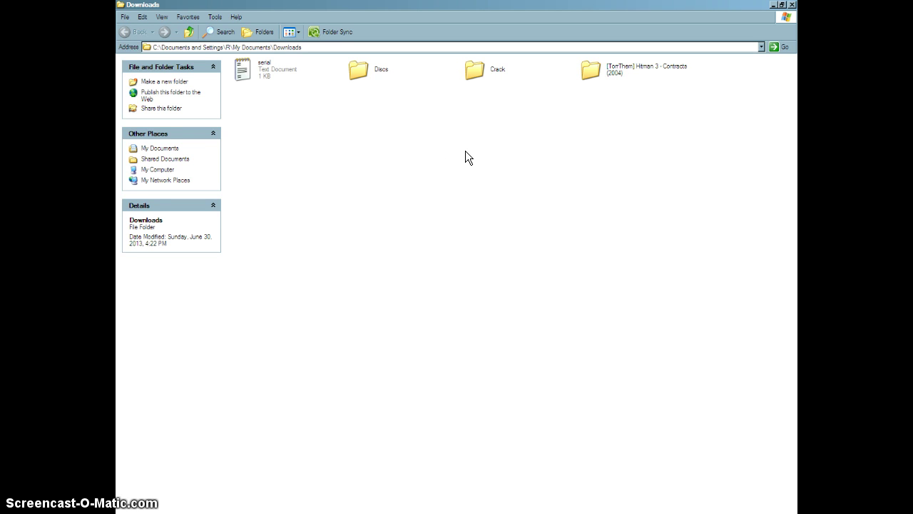
Step: Read the product key in serial.txt in Notepad, then close Notepad and the Downloads window
double_click(252, 72)
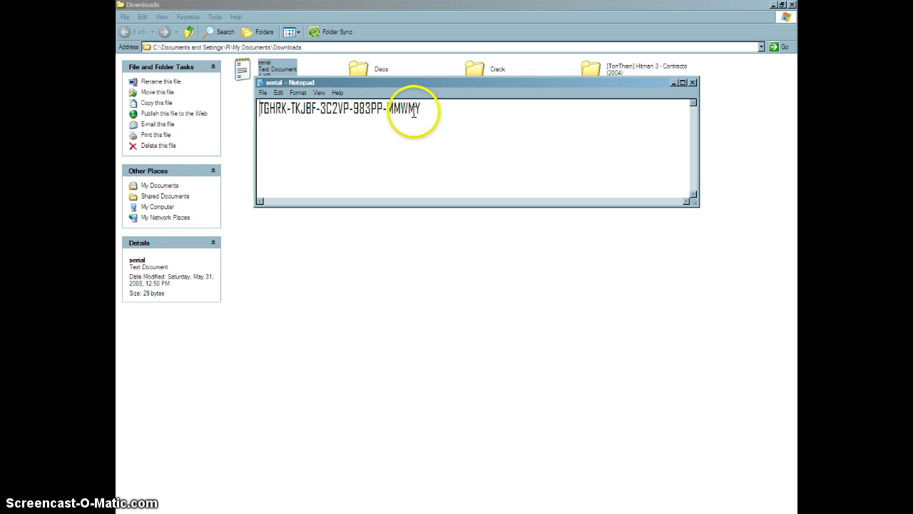
left_click_drag(421, 109, 255, 106)
left_click(302, 131)
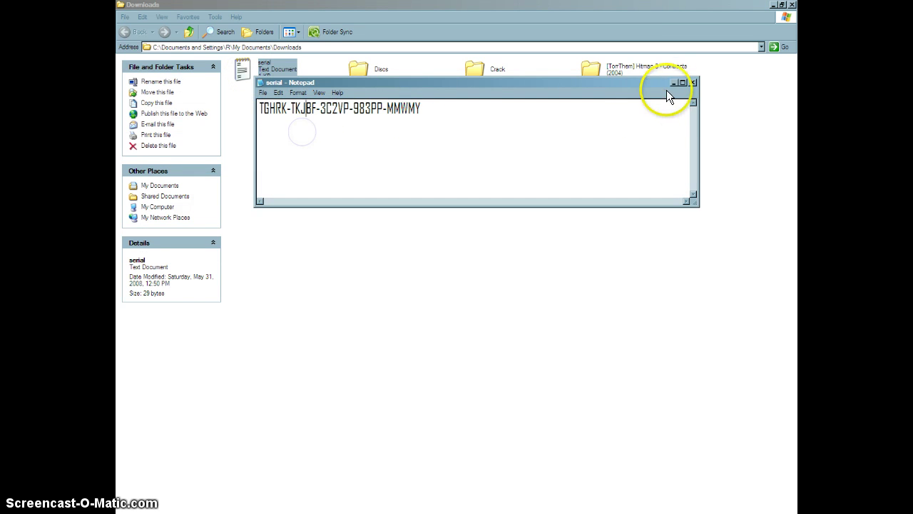
left_click(691, 83)
left_click(452, 159)
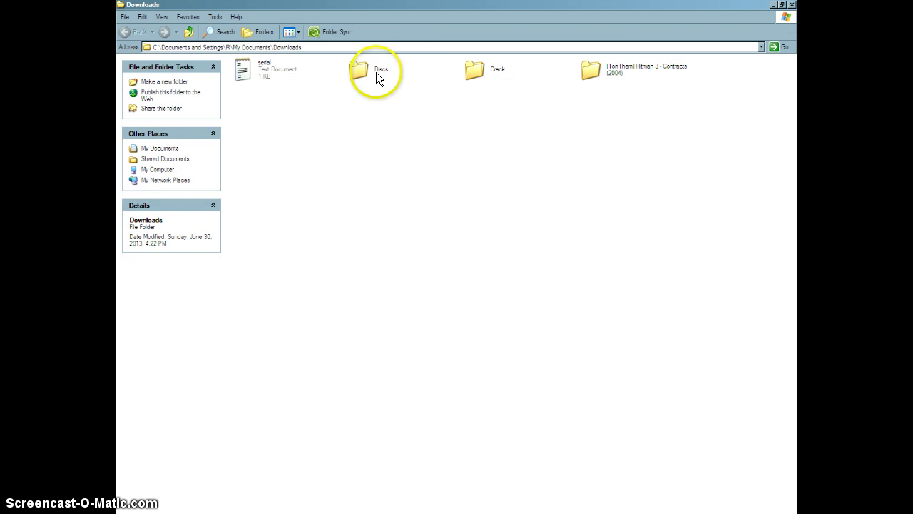
left_click(793, 5)
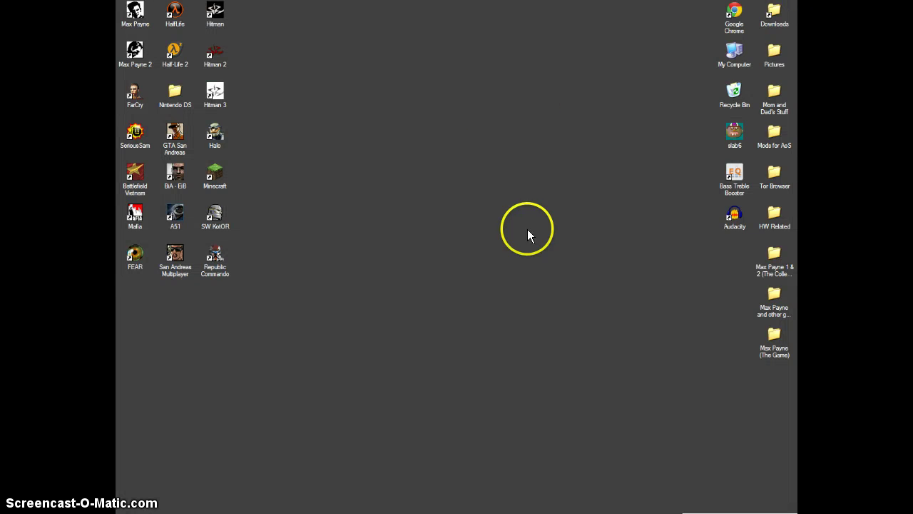
Step: Launch PowerISO from the PowerISO folder under All Programs
left_click(139, 513)
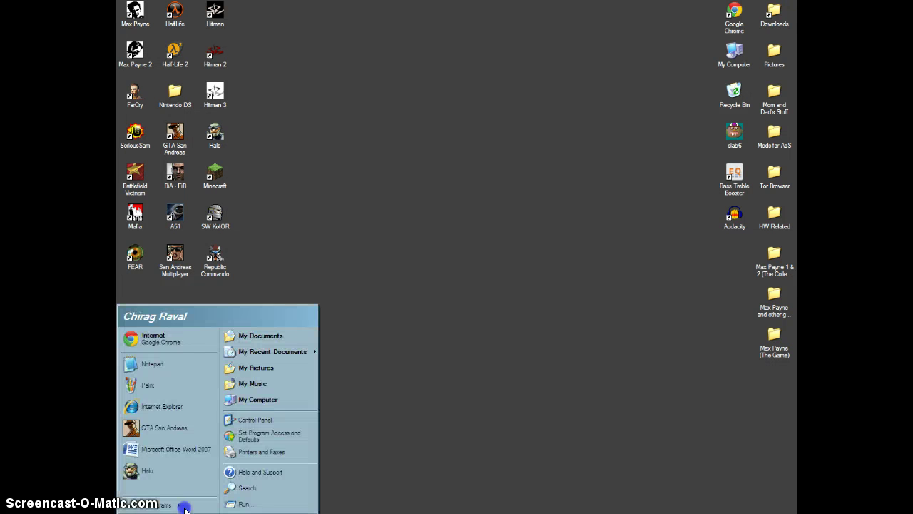
mouse_move(187, 504)
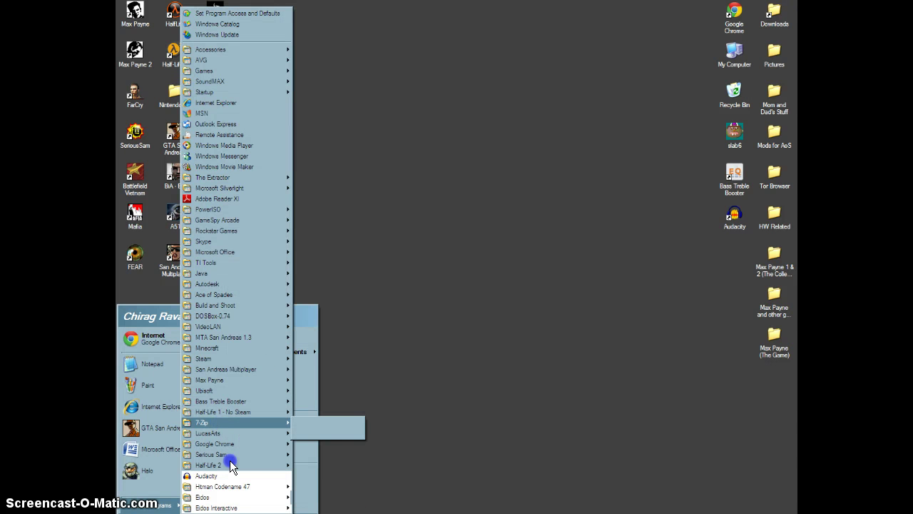
mouse_move(243, 212)
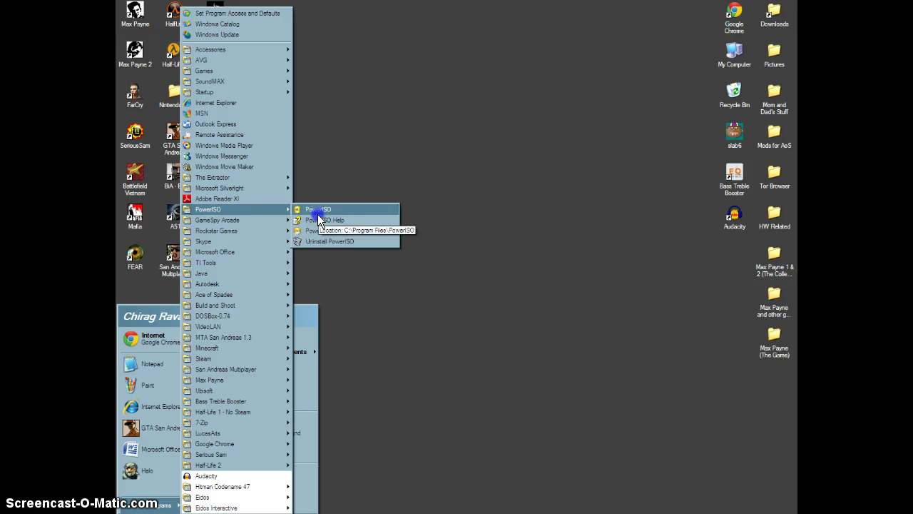
left_click(323, 210)
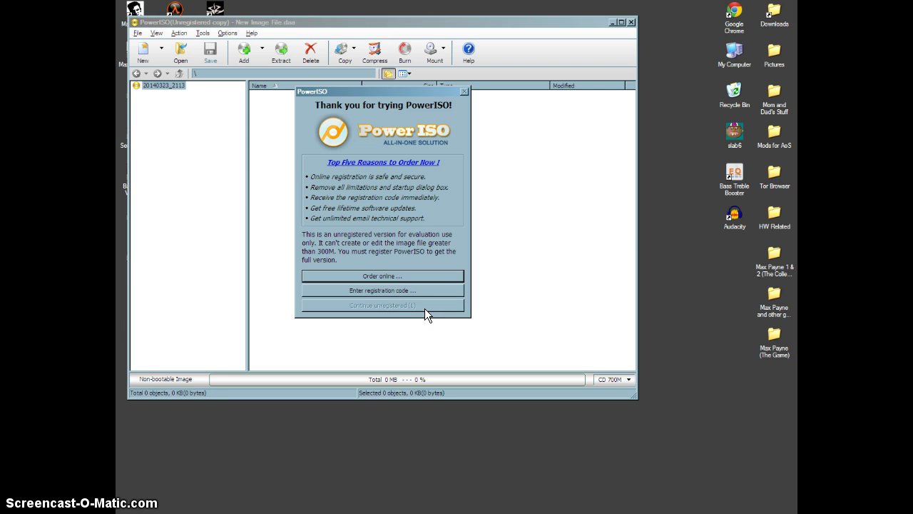
Step: Continue unregistered, maximize PowerISO, and look through its File, Action, View and Tools menus
left_click(424, 308)
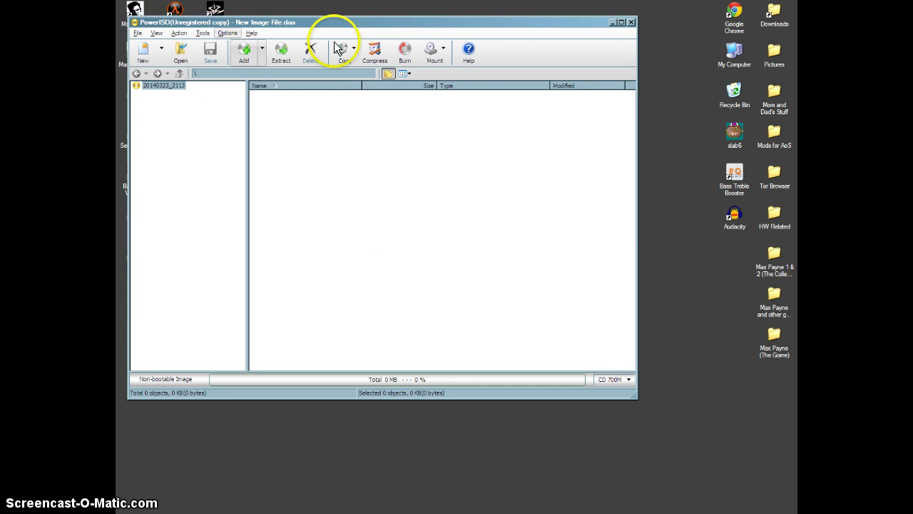
left_click(621, 22)
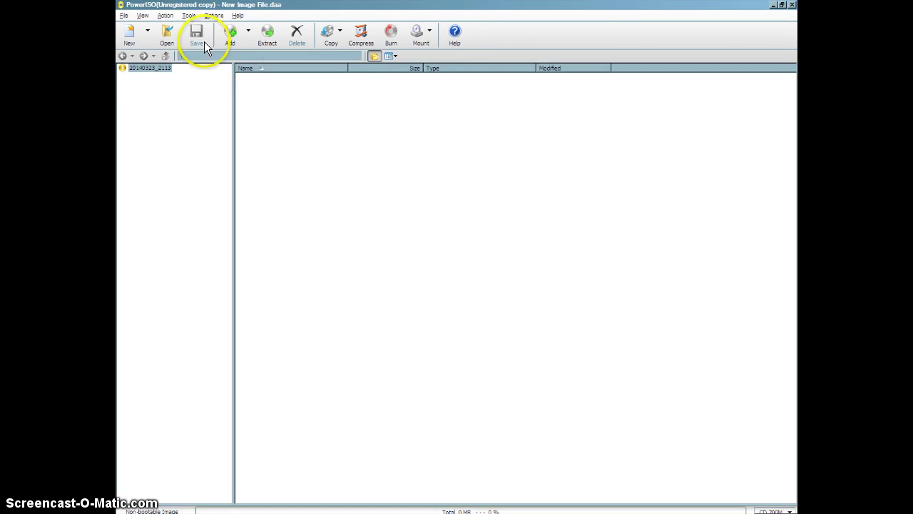
left_click(124, 18)
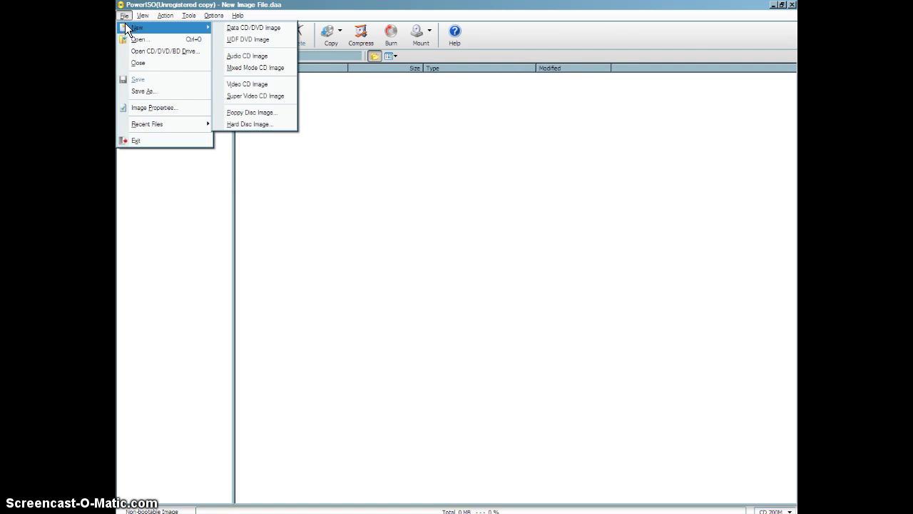
left_click(138, 32)
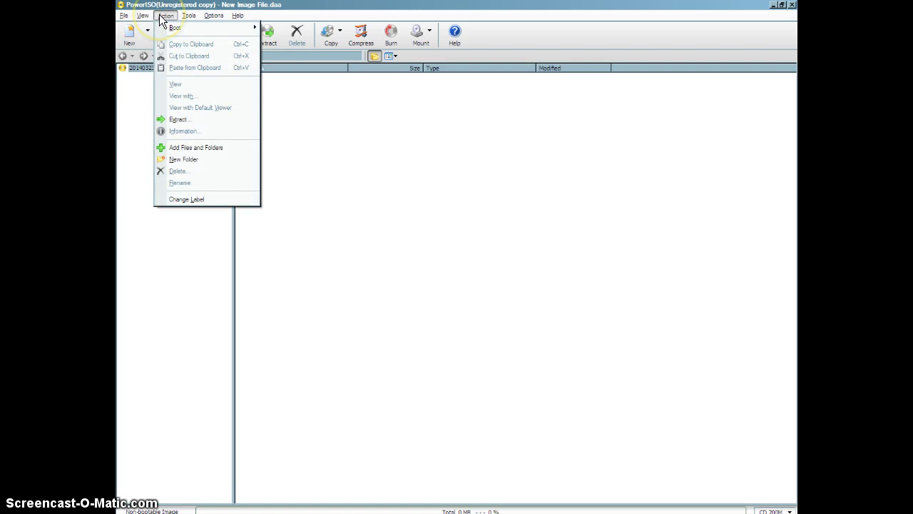
left_click(147, 15)
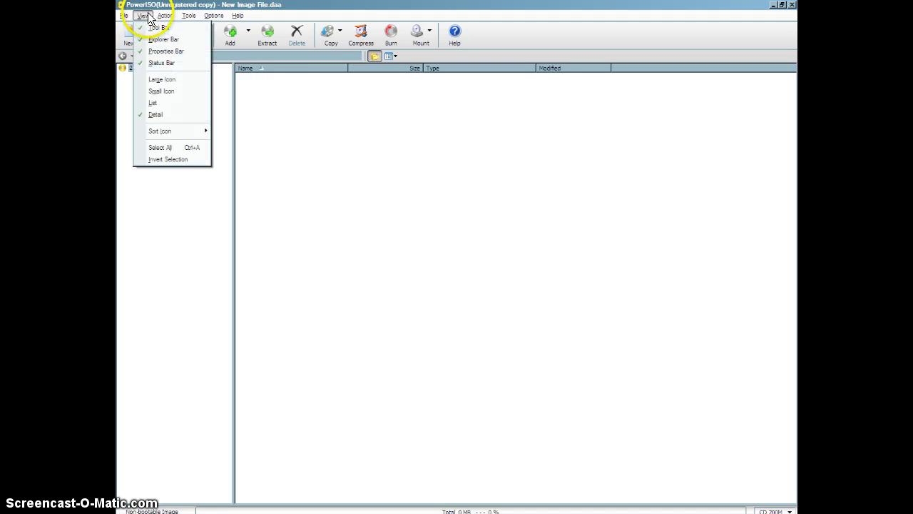
mouse_move(187, 17)
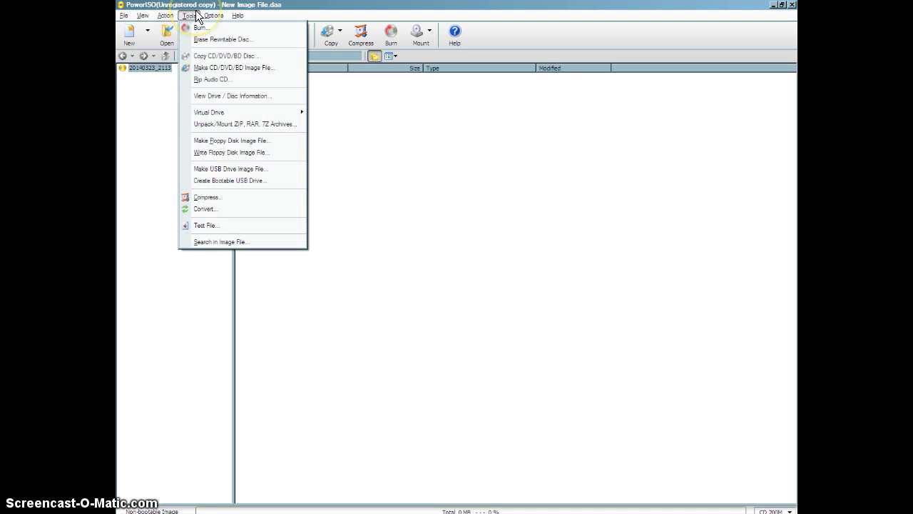
left_click(164, 107)
Step: Open the Add files dialog and close it without adding anything
left_click(227, 36)
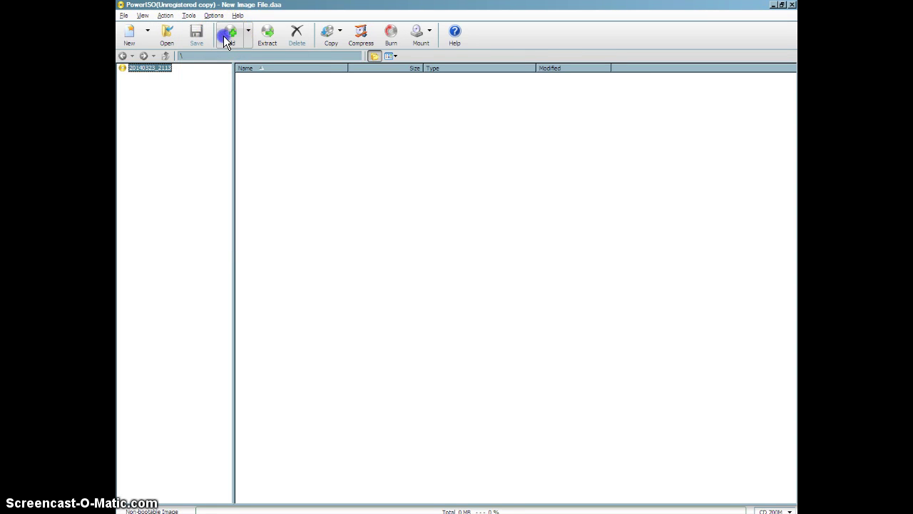
left_click(404, 199)
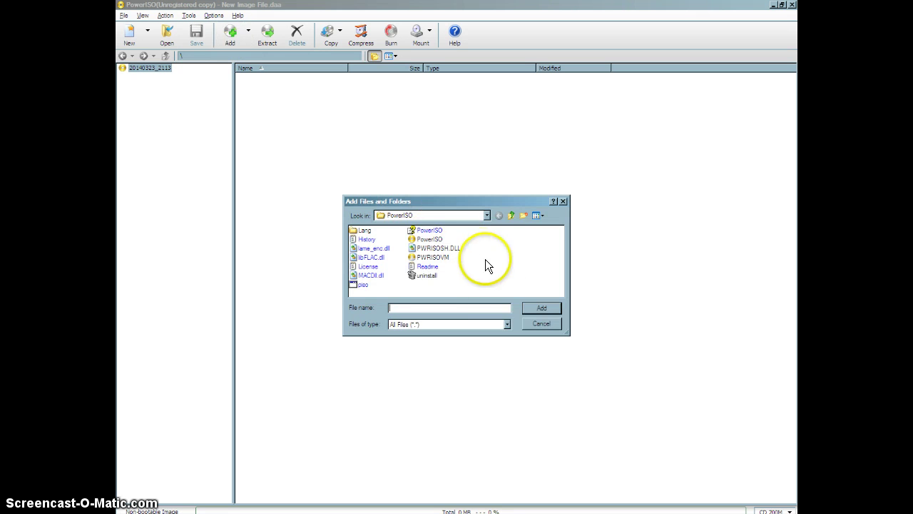
left_click(563, 202)
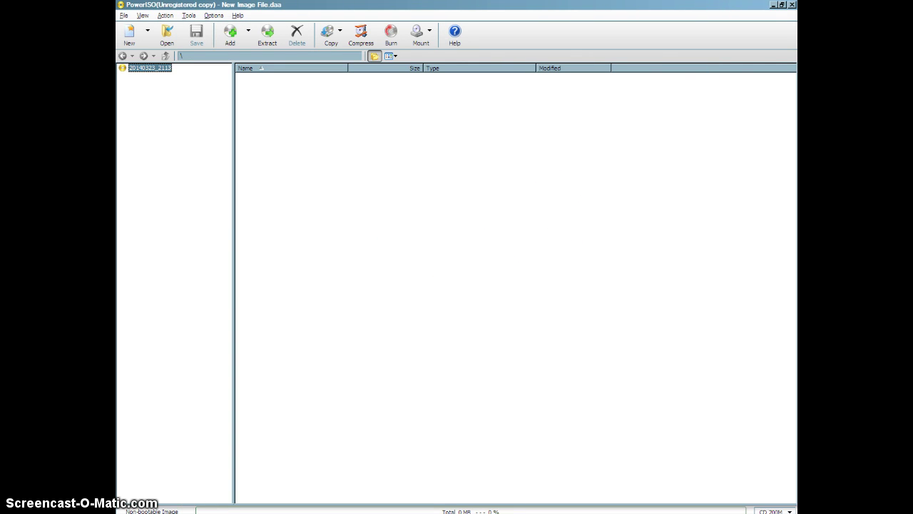
left_click(302, 381)
Step: Set PowerISO's number of virtual drives to 1 Drive from the Mount options
left_click(424, 16)
left_click(430, 31)
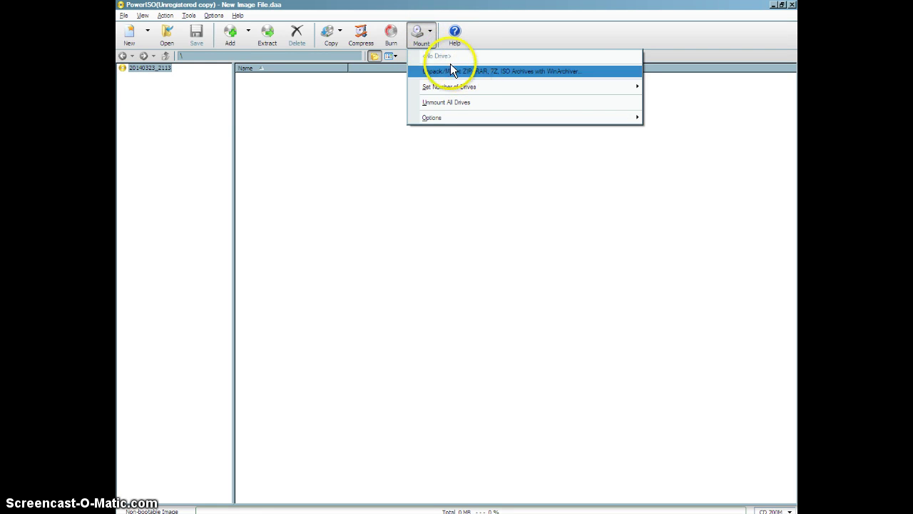
mouse_move(446, 88)
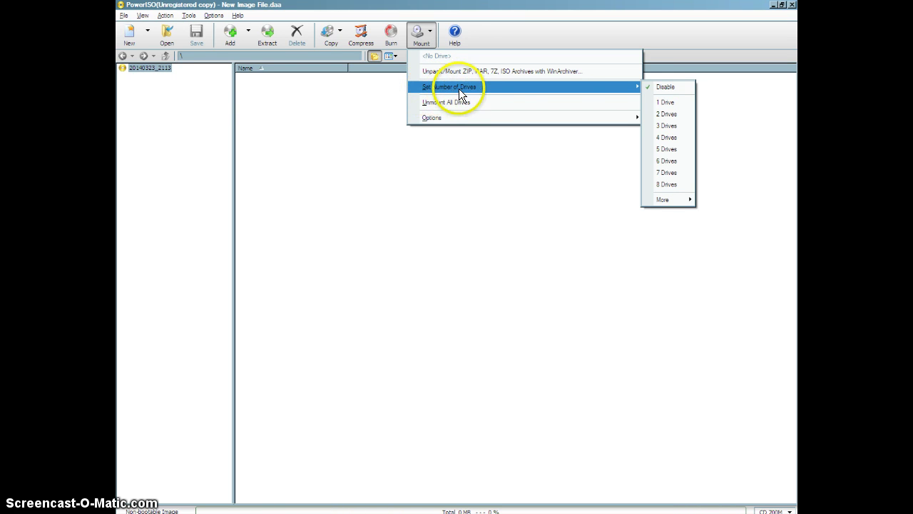
left_click(658, 103)
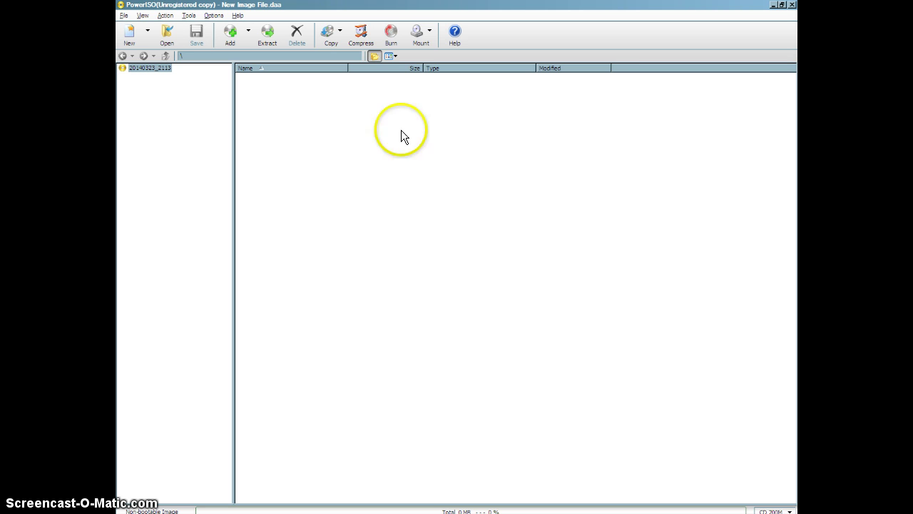
left_click(299, 105)
left_click(186, 100)
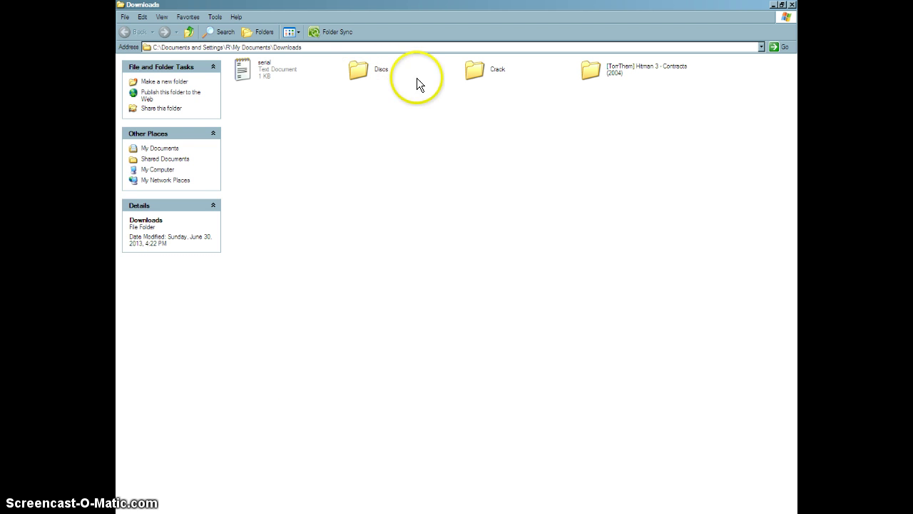
Step: Open the Discs folder and select all four Fable disc images
left_click(373, 71)
left_click(363, 99)
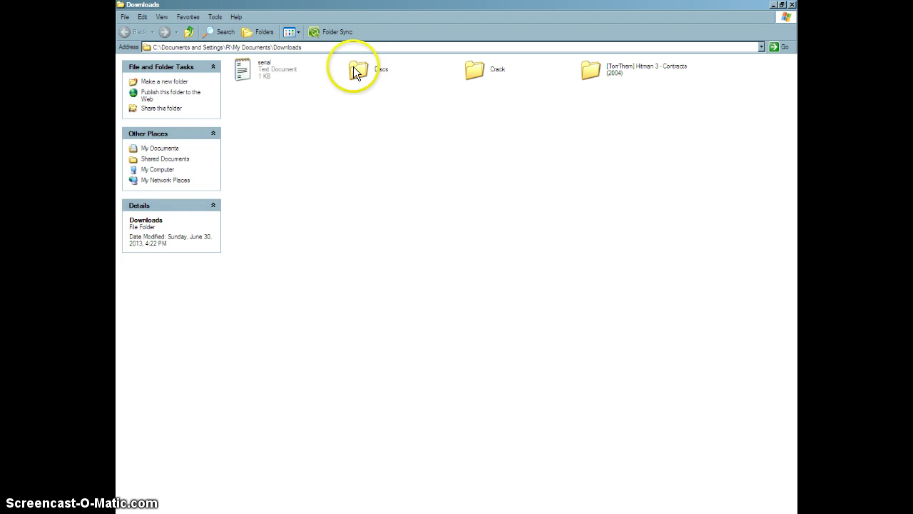
mouse_move(354, 68)
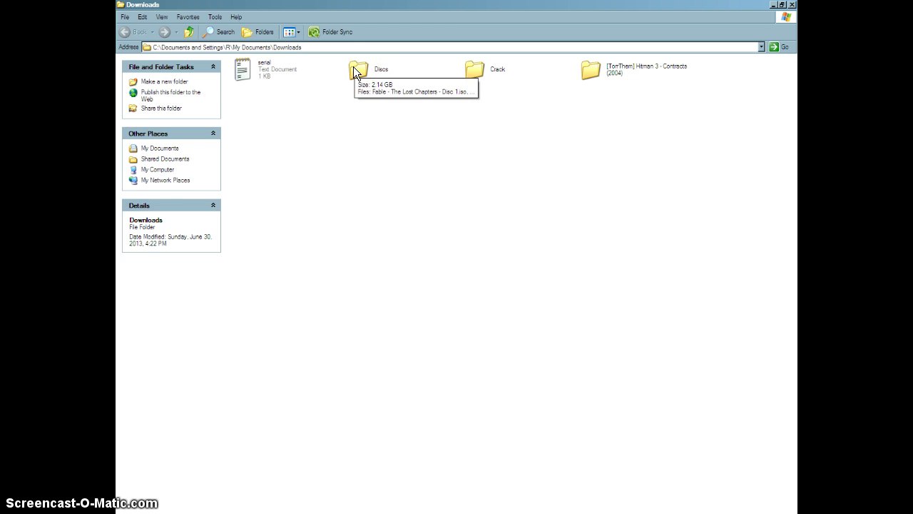
double_click(353, 66)
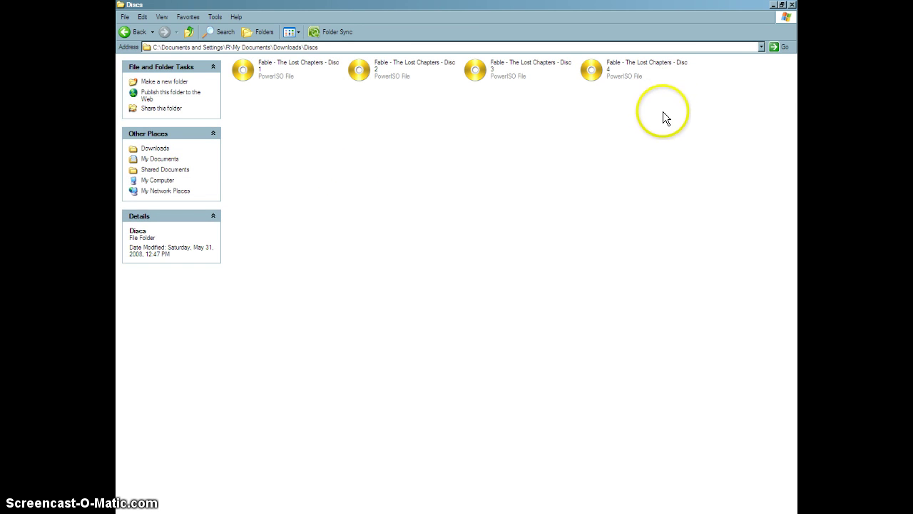
left_click_drag(661, 110, 276, 114)
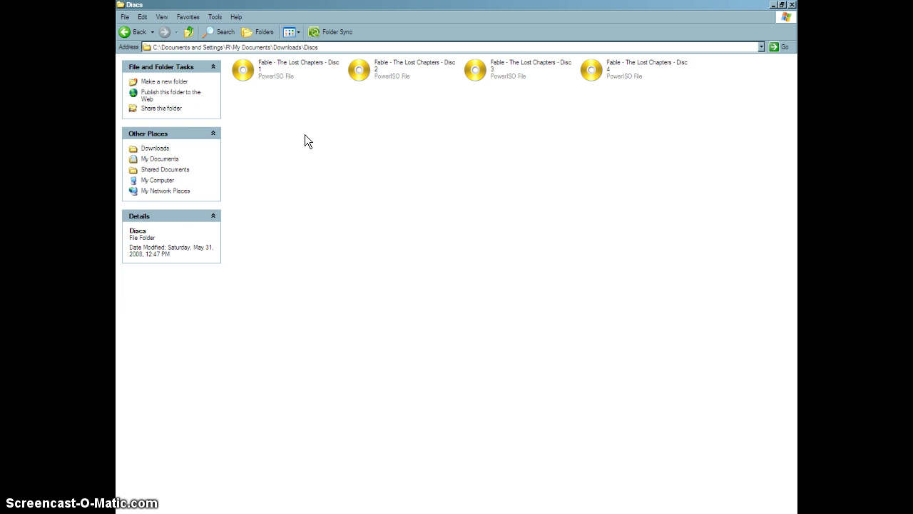
Step: Mount the Fable - The Lost Chapters Disc 1 image to drive E: via PowerISO
double_click(254, 67)
right_click(254, 66)
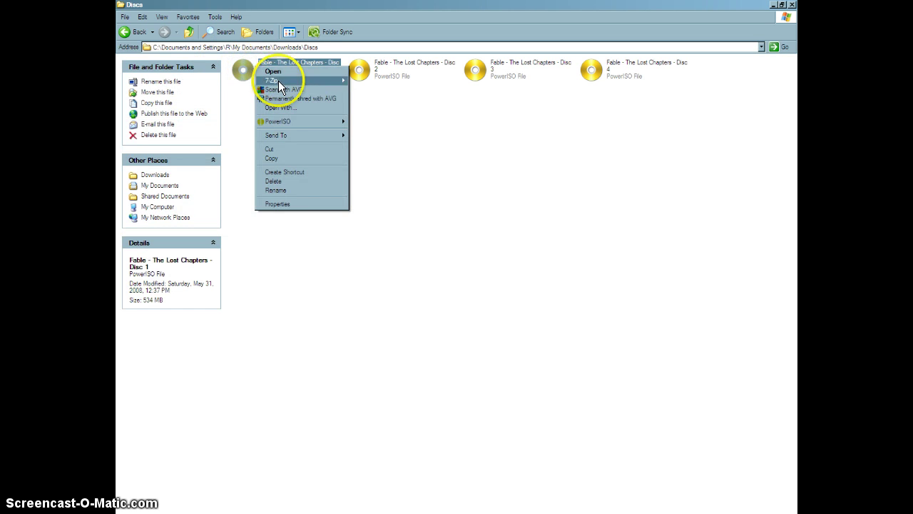
mouse_move(298, 124)
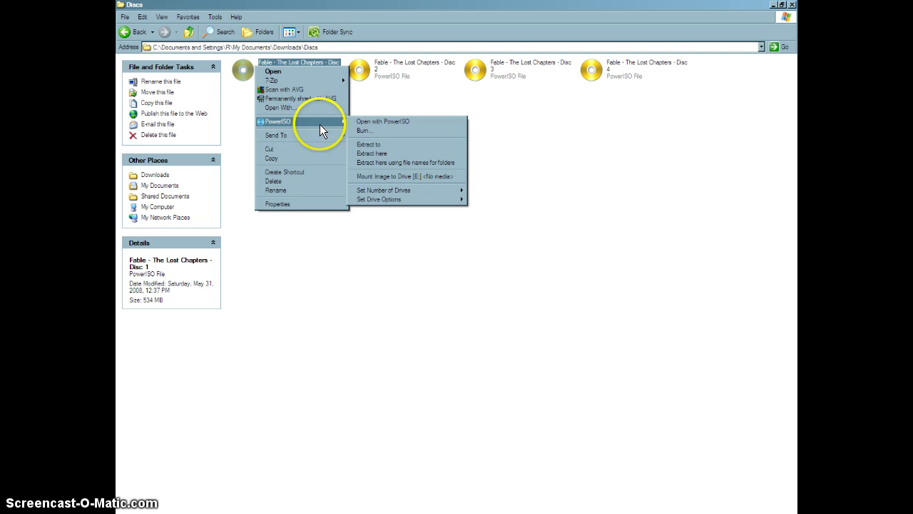
left_click(376, 176)
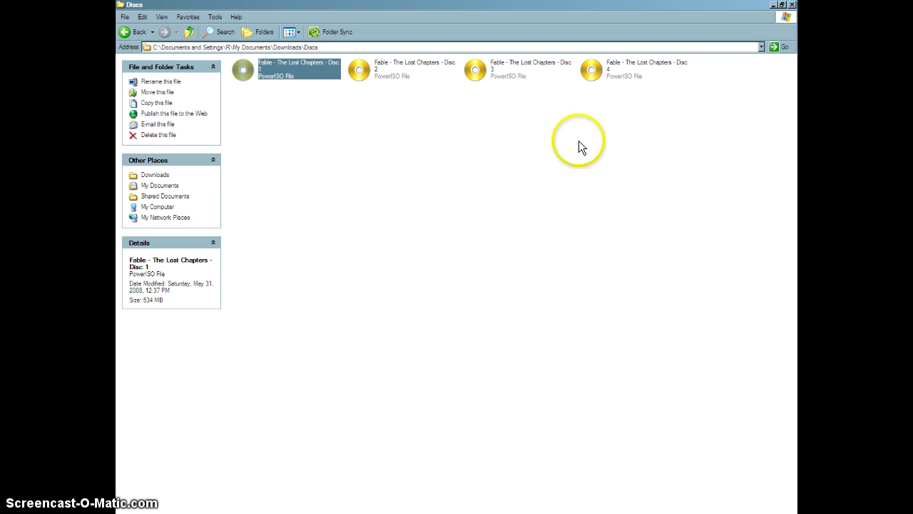
Step: Close the Discs window and open the Fable Disk 1 (E:) drive from My Computer
left_click(792, 5)
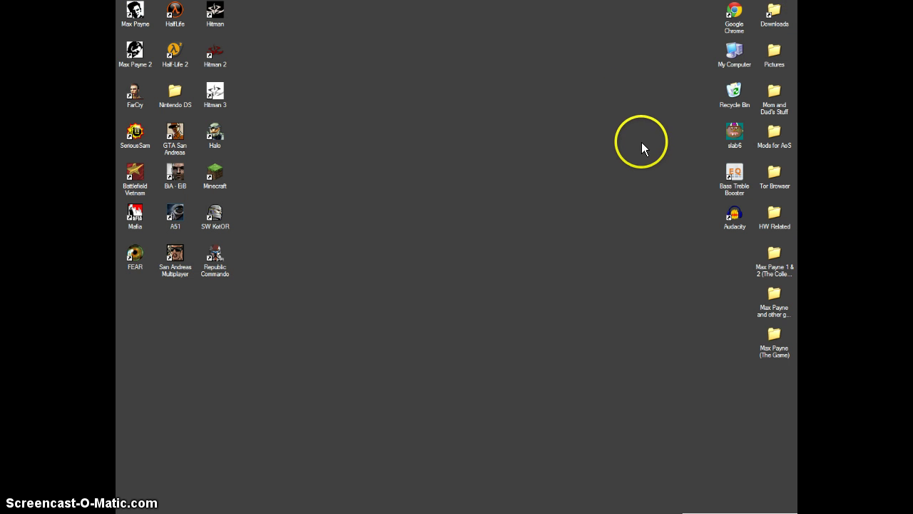
double_click(733, 56)
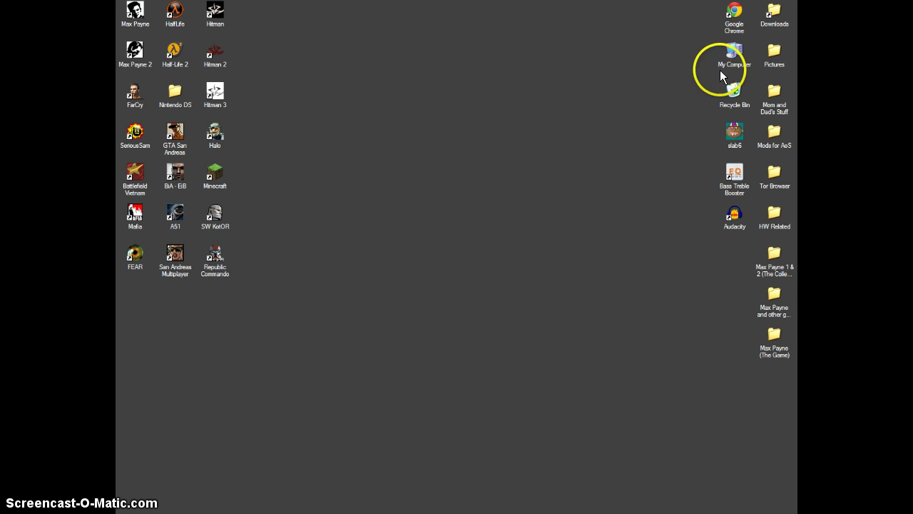
left_click(498, 130)
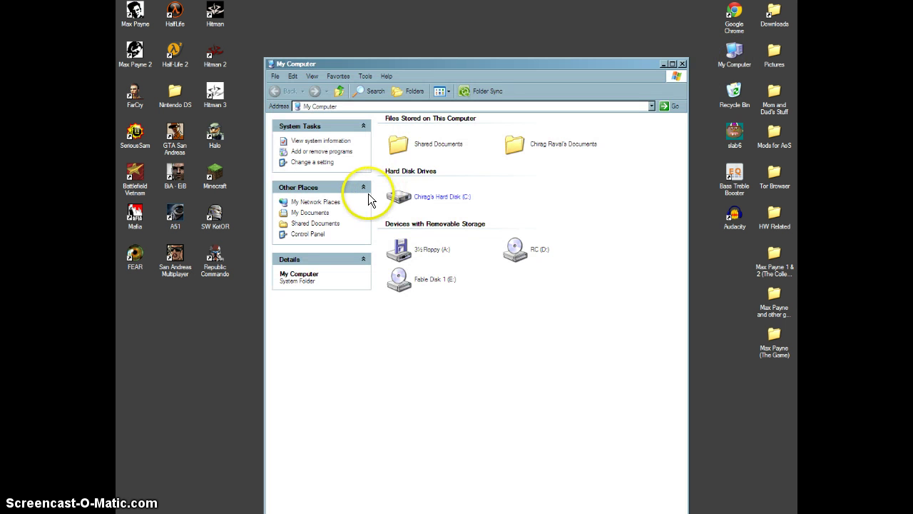
double_click(412, 278)
right_click(413, 278)
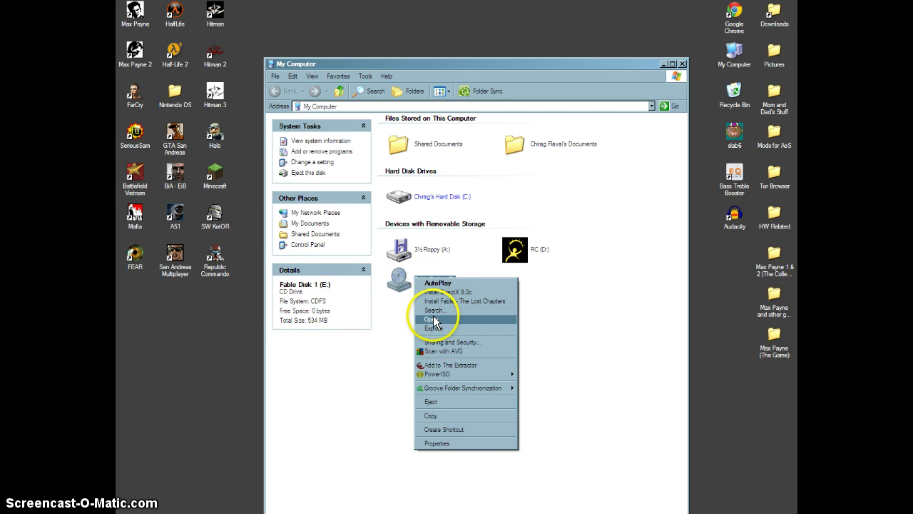
left_click(432, 318)
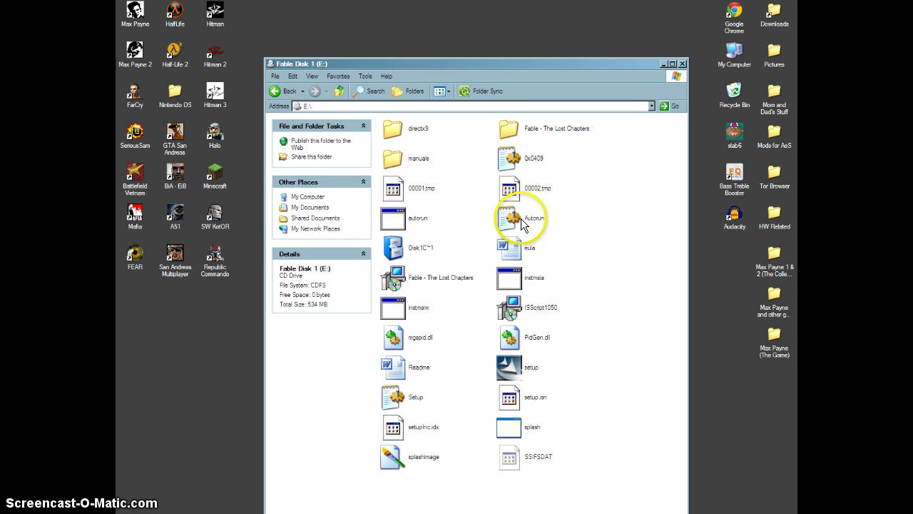
Step: Run setup from Fable Disk 1 and get past the installer's welcome page
left_click(525, 371)
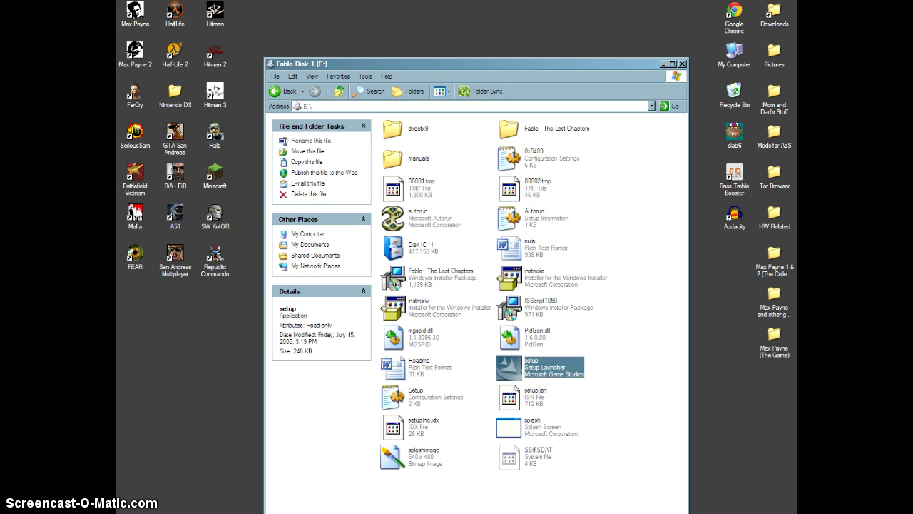
double_click(527, 364)
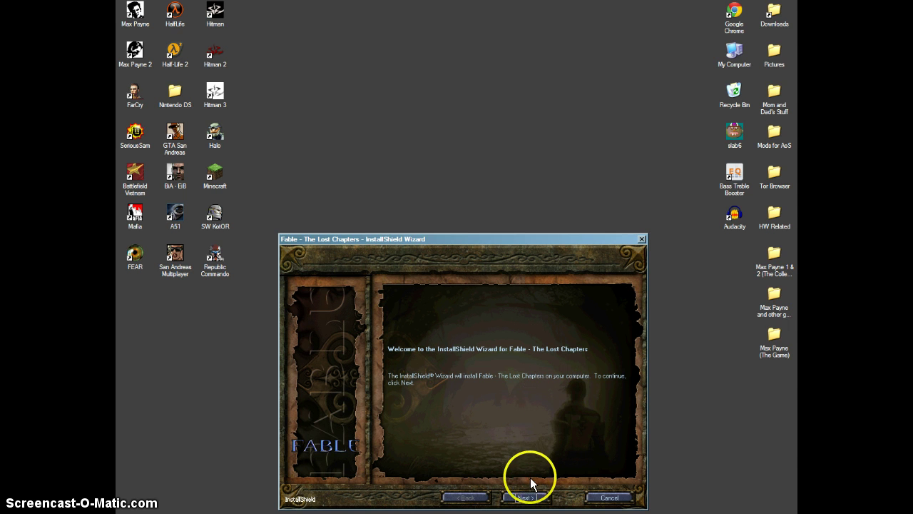
left_click(525, 499)
Step: Choose Express Install as the setup type and continue to the product key prompt
left_click(412, 261)
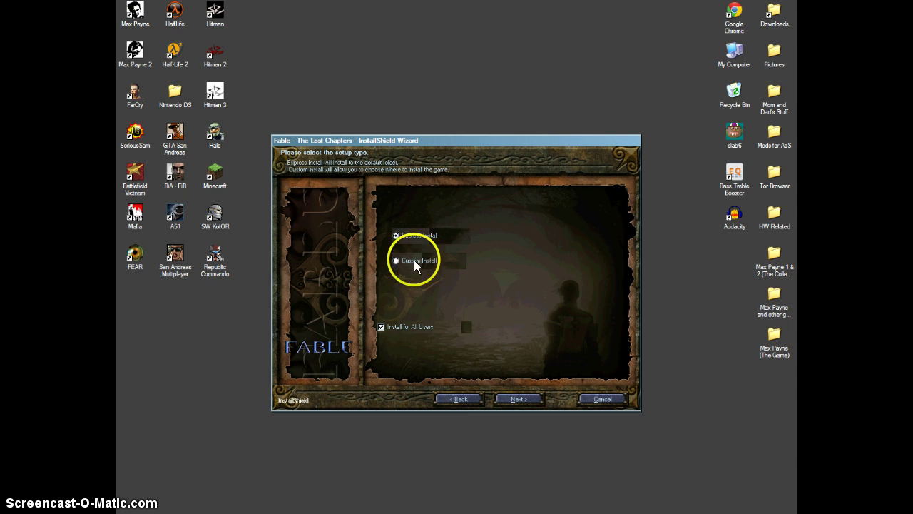
left_click(397, 259)
left_click(396, 239)
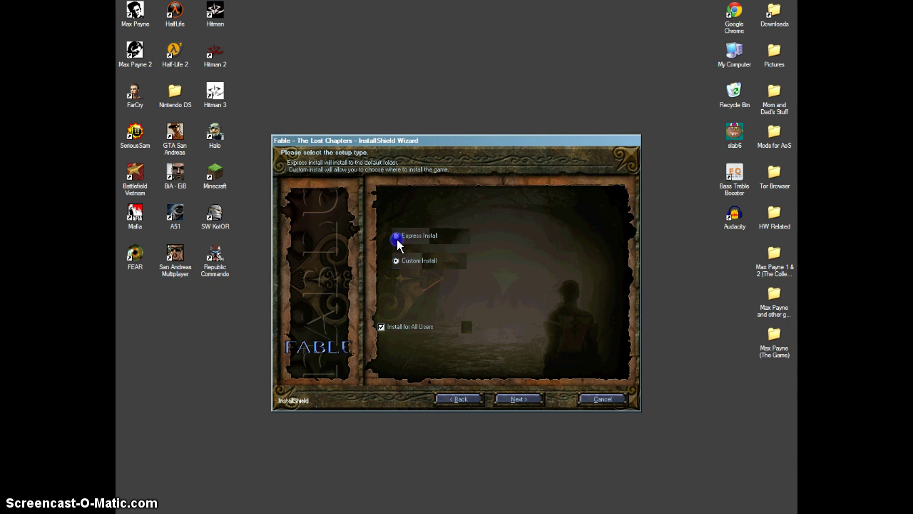
left_click(510, 400)
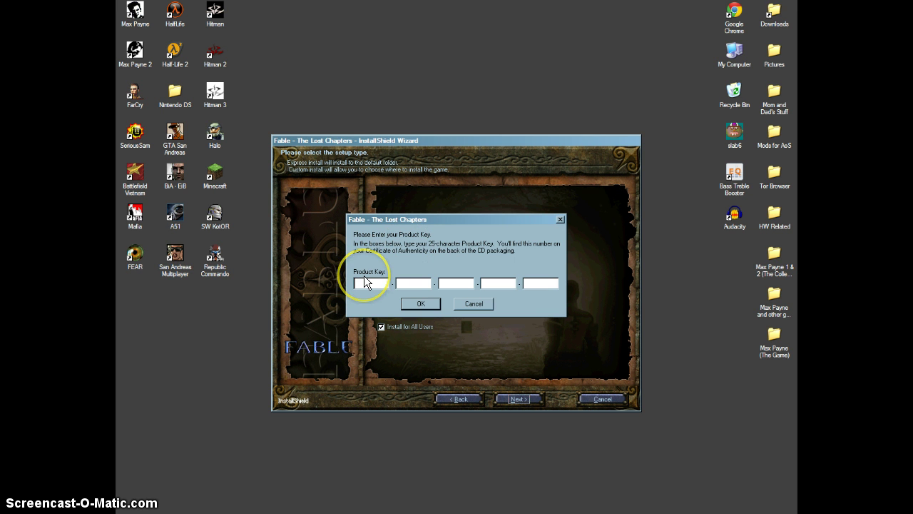
Step: Enter the 25-character product key from serial.txt into the key boxes and accept it
double_click(777, 10)
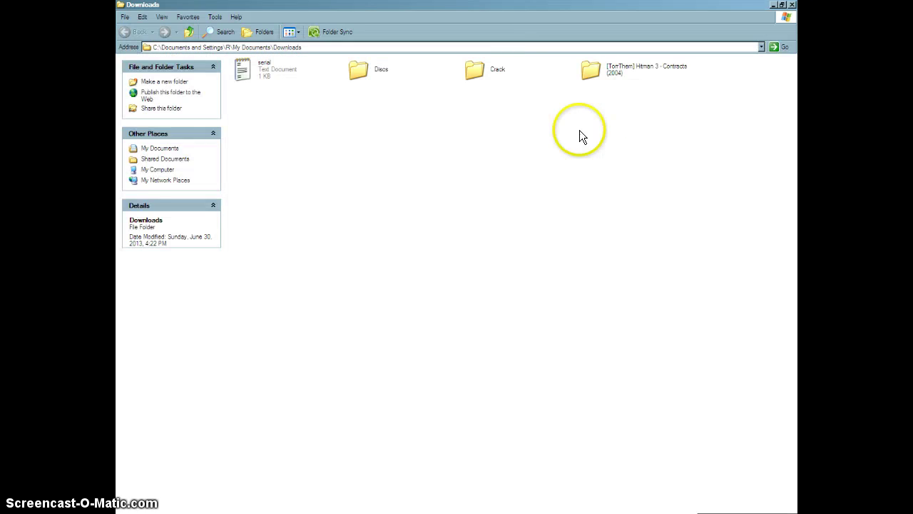
left_click(255, 71)
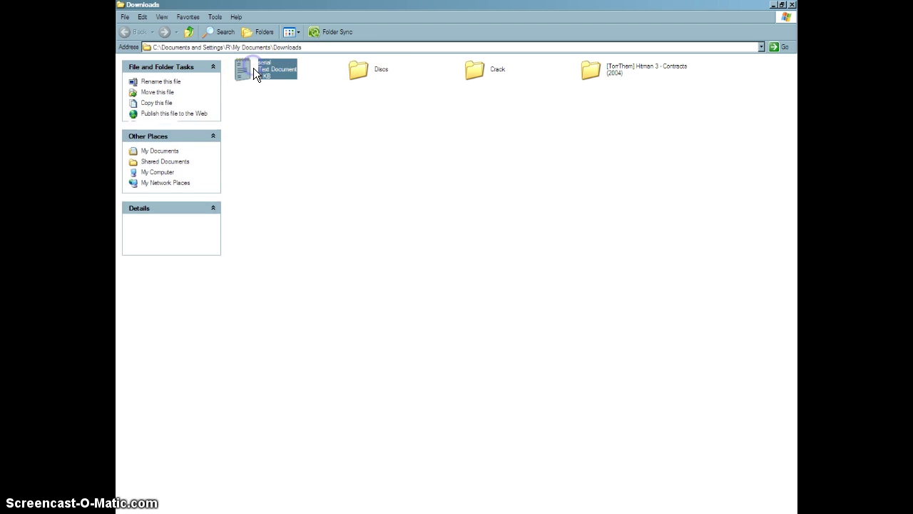
left_click(244, 95)
double_click(247, 70)
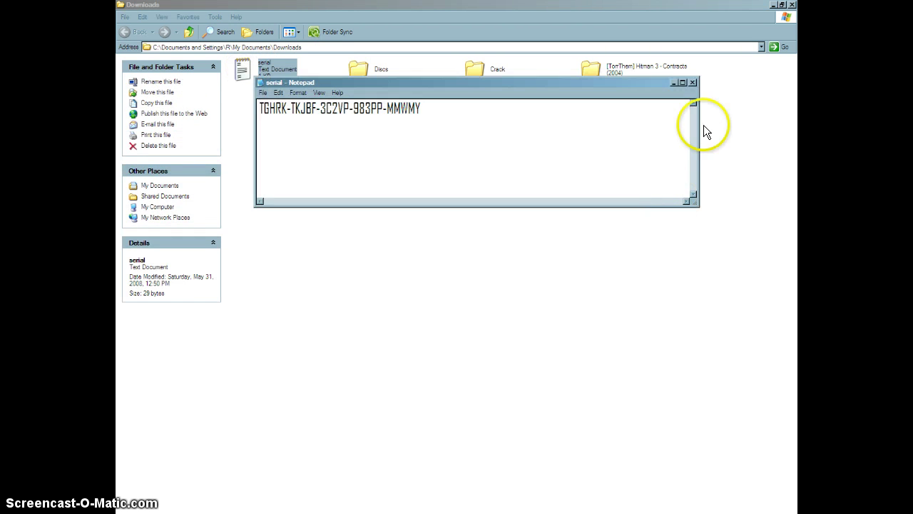
left_click(792, 4)
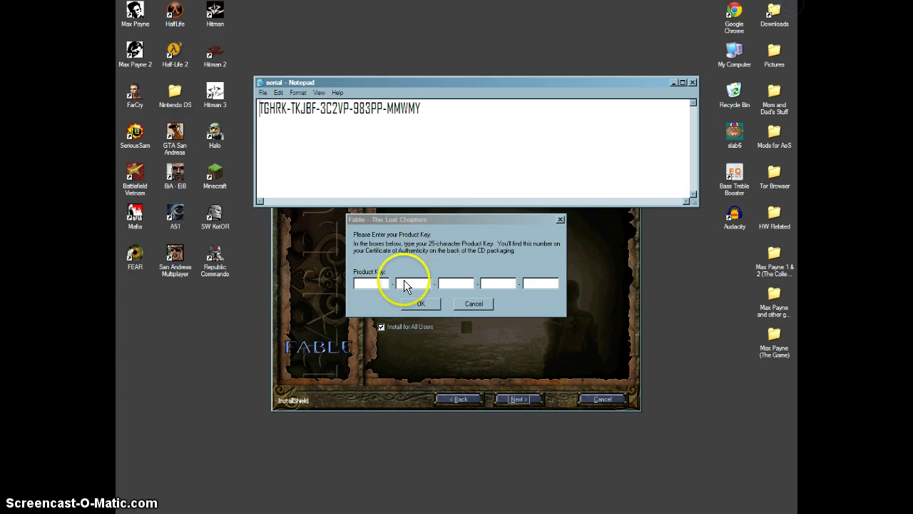
left_click(372, 283)
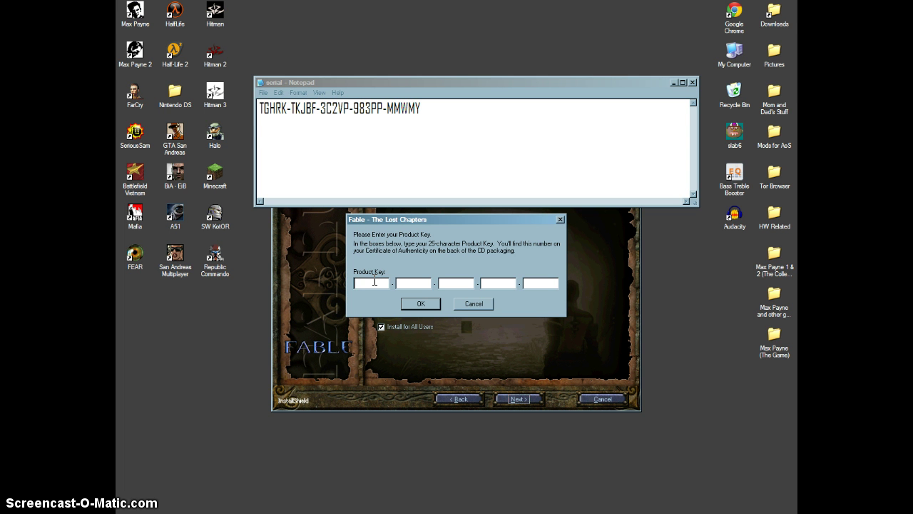
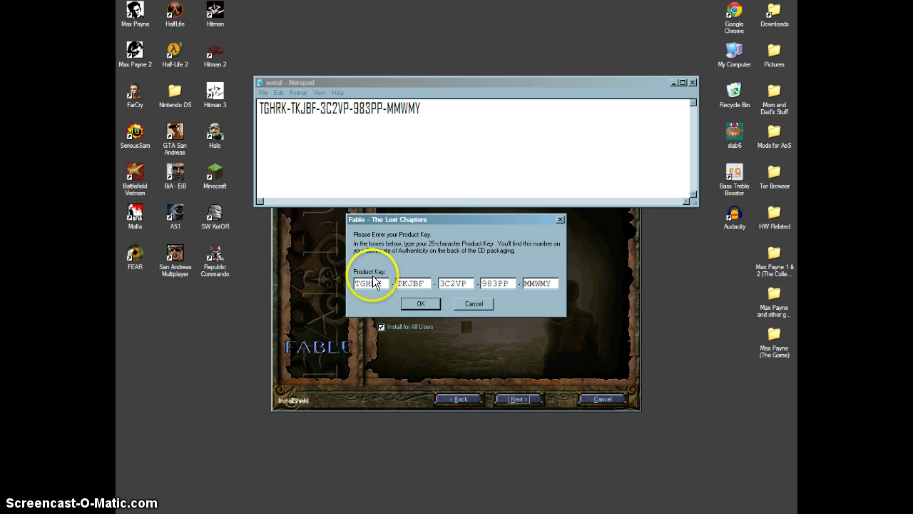
left_click(412, 305)
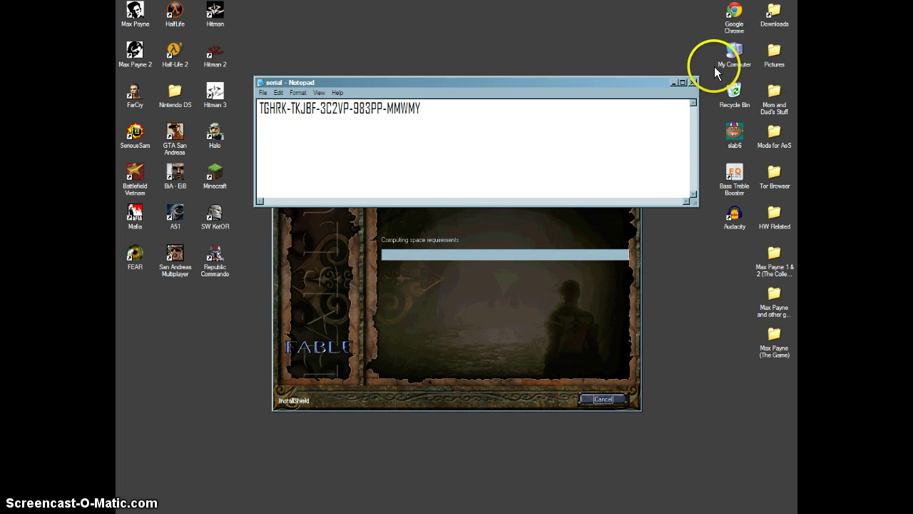
Step: Close the Notepad serial window and let the install run until it requests Fable Disk 2
left_click(692, 83)
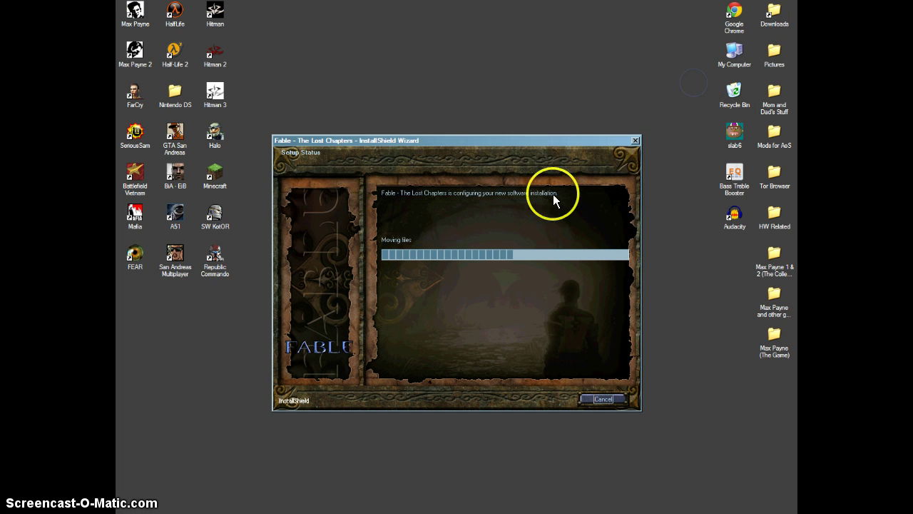
left_click(541, 229)
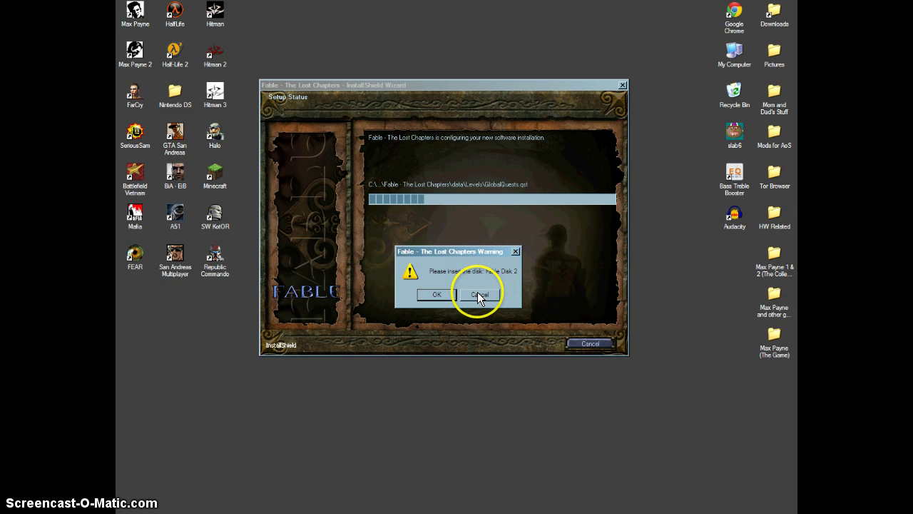
Step: Mount the Fable Disc 2 image to drive E: and confirm the installer's disk prompt
double_click(781, 18)
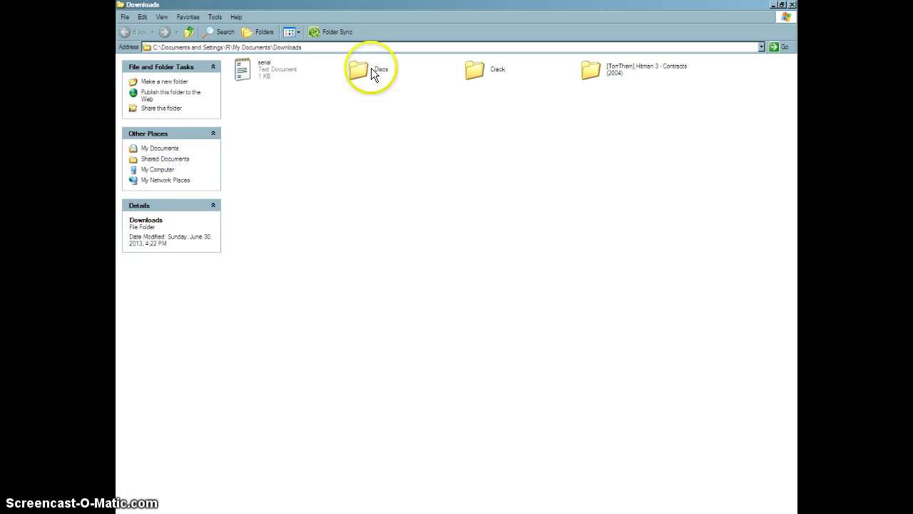
double_click(371, 65)
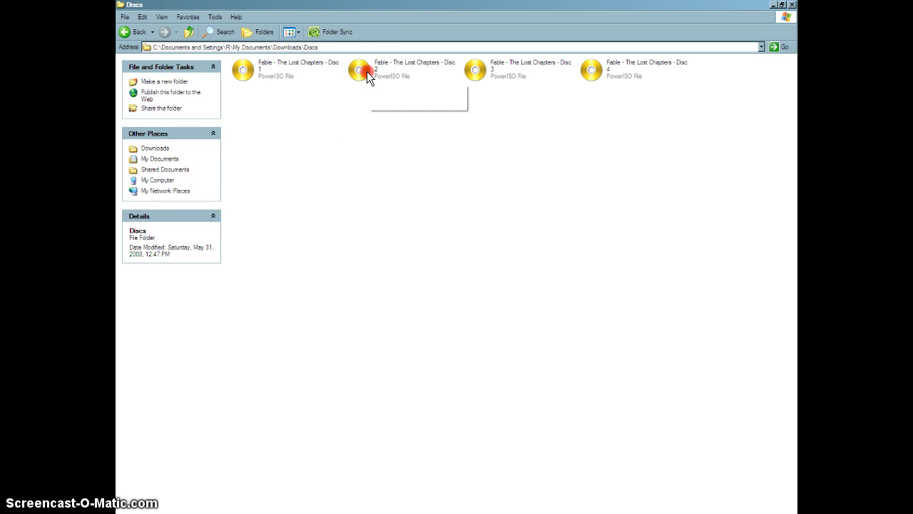
right_click(367, 73)
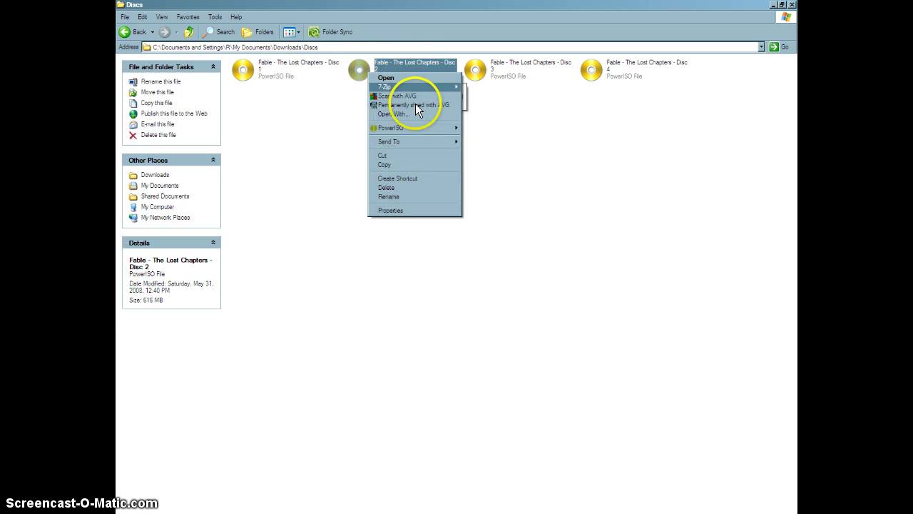
mouse_move(435, 127)
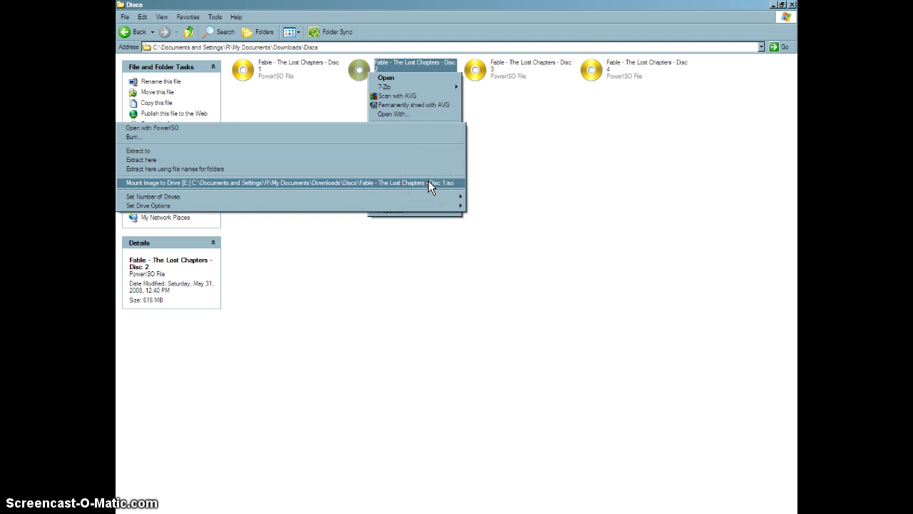
left_click(428, 182)
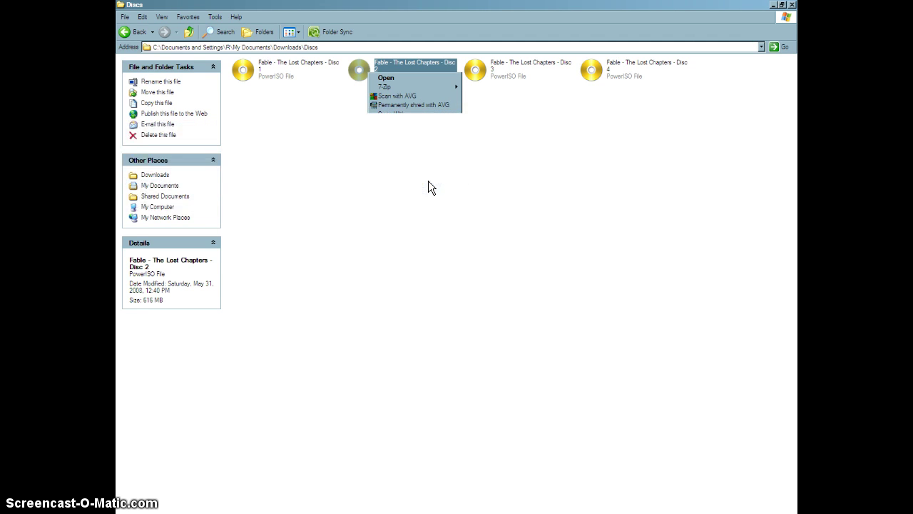
left_click(533, 139)
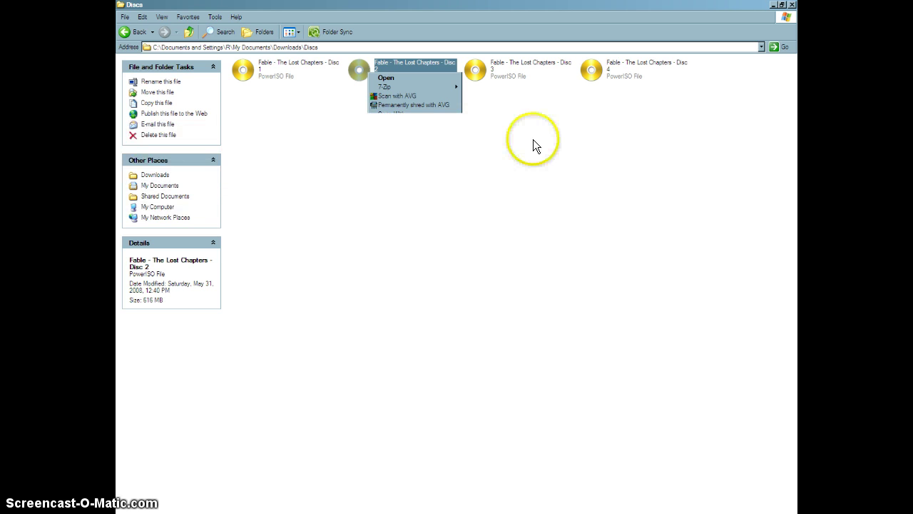
left_click(773, 5)
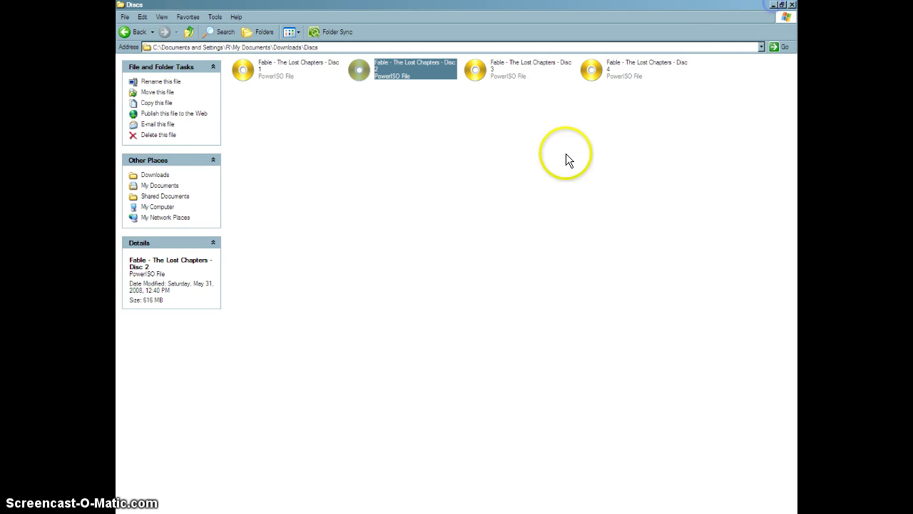
left_click(449, 293)
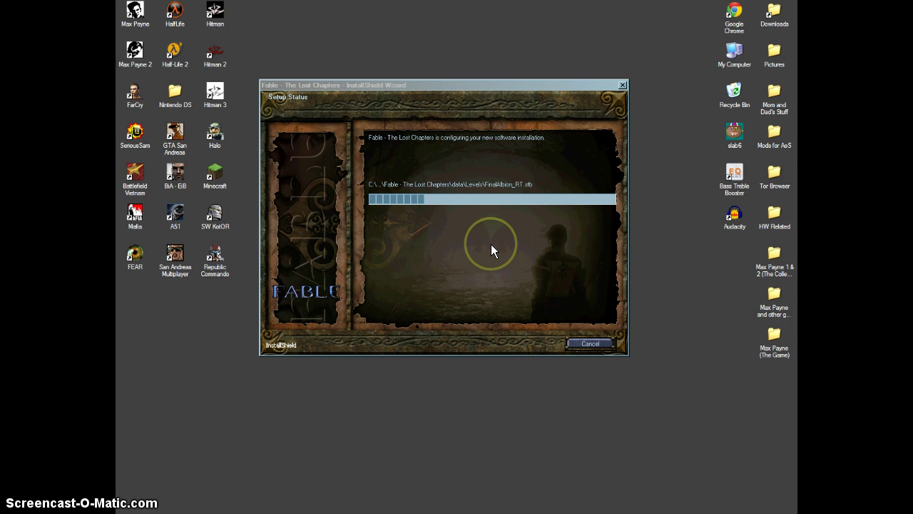
Step: Confirm the Fable Disk 1 prompt and choose to restart the computer later
left_click(486, 247)
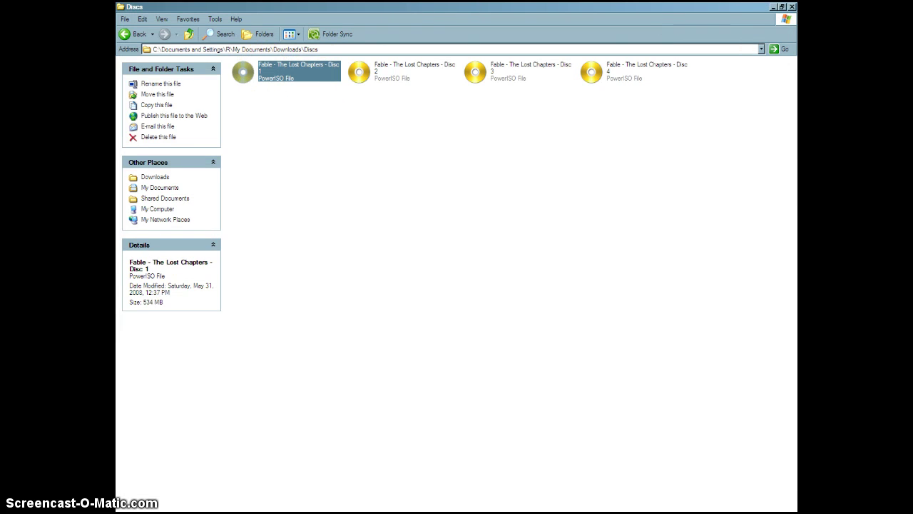
left_click(774, 8)
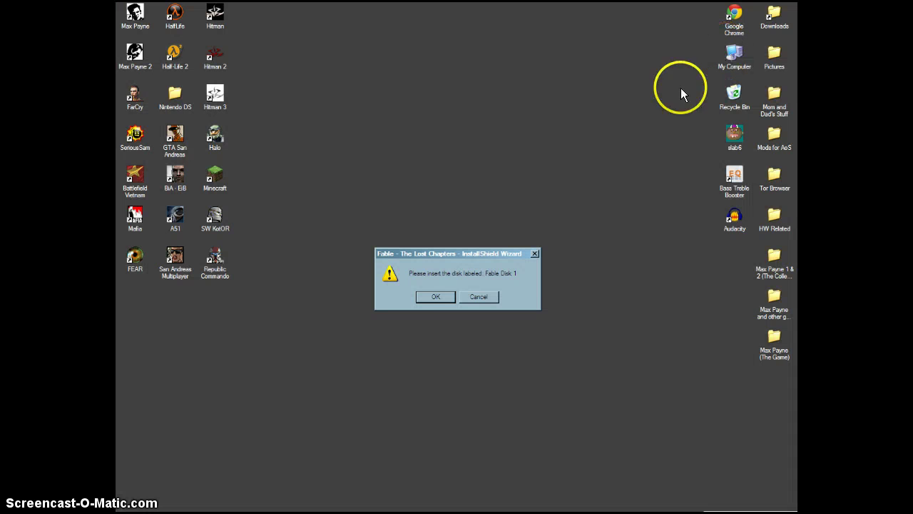
left_click(444, 295)
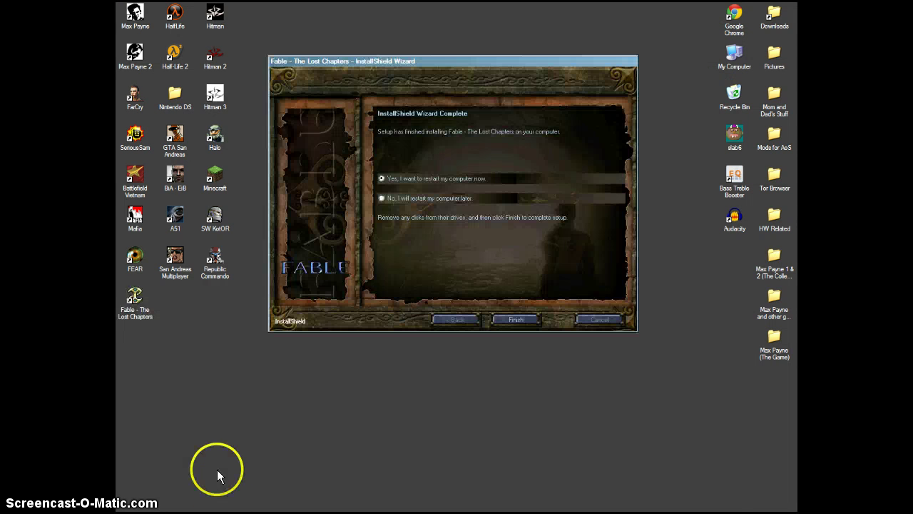
left_click(382, 197)
Step: Unmount the Fable disc image from drive E with PowerISO and finish the setup
right_click(759, 513)
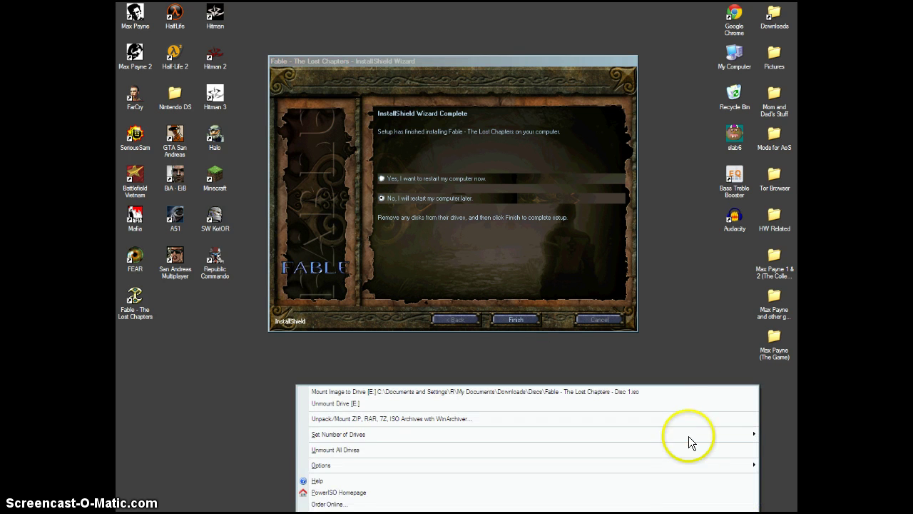
left_click(643, 404)
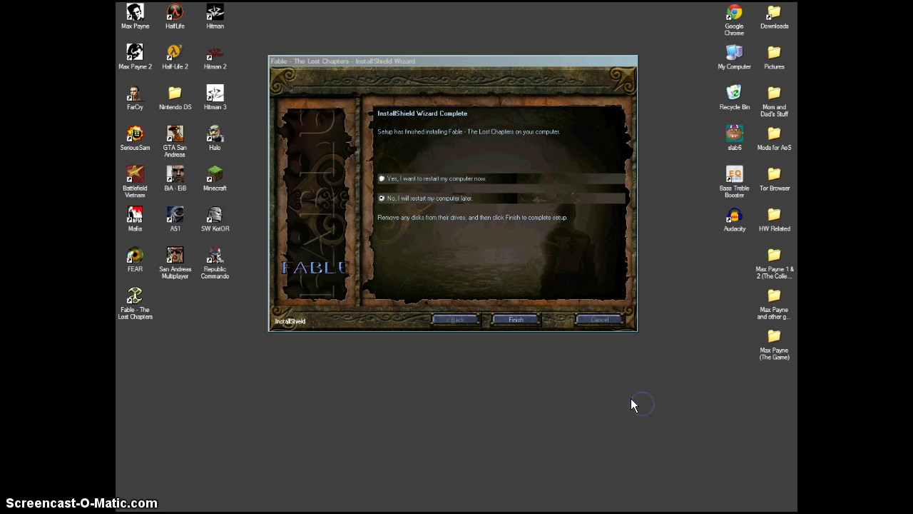
left_click(500, 305)
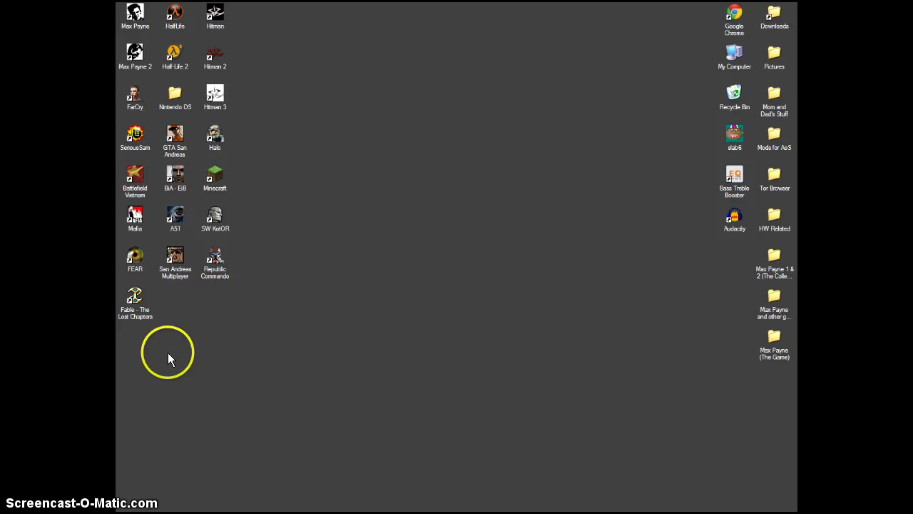
Step: Copy the cracked Fable executable from the Downloads\Crack folder
double_click(134, 296)
left_click_drag(179, 376, 125, 297)
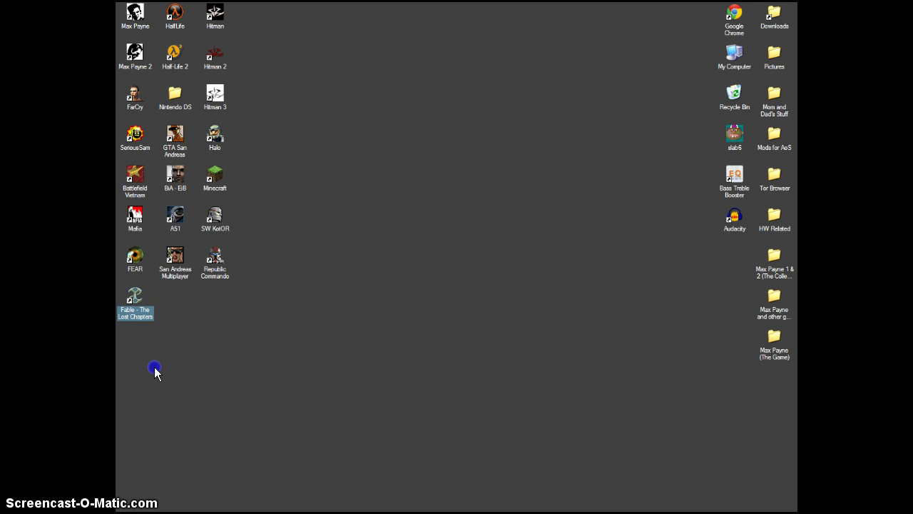
left_click_drag(152, 371, 133, 307)
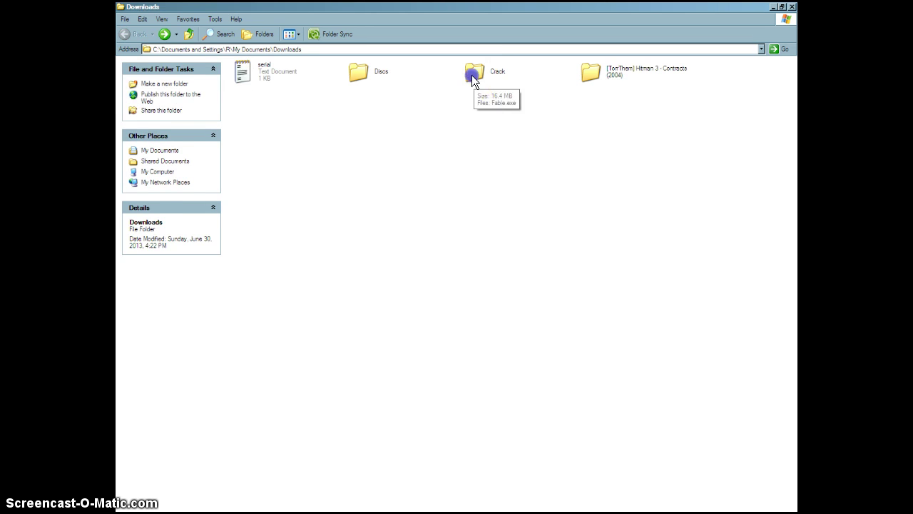
double_click(472, 74)
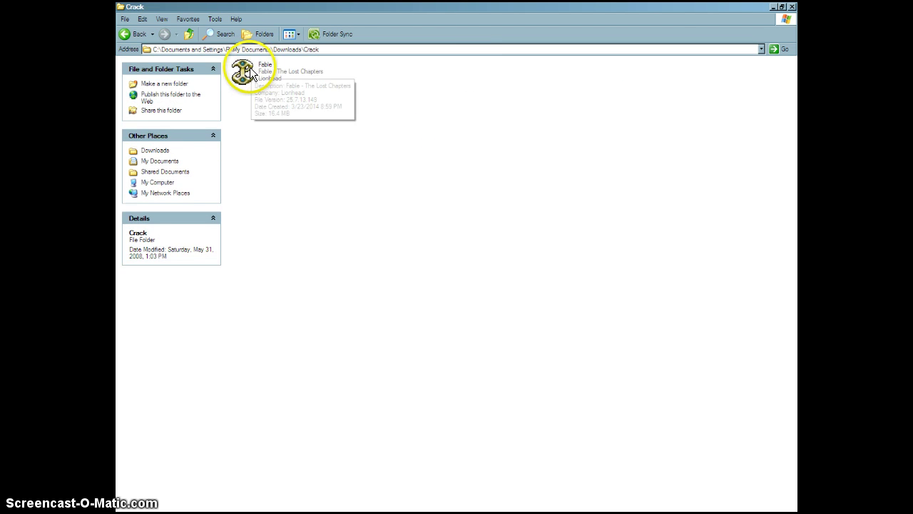
double_click(250, 71)
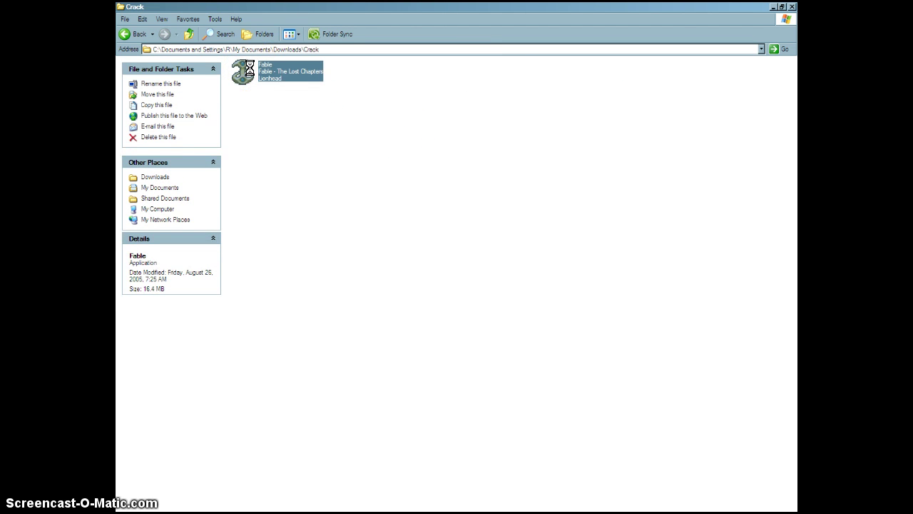
right_click(250, 69)
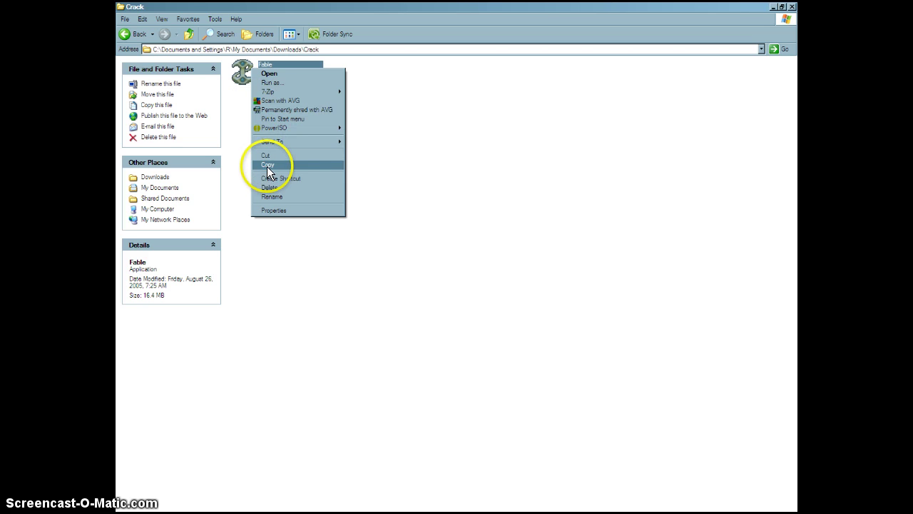
left_click(268, 165)
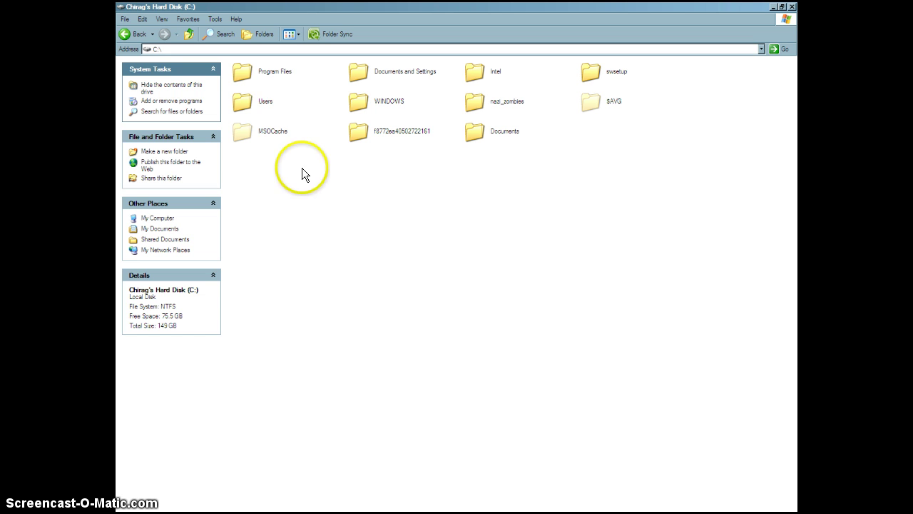
Step: Paste it into C:\Program Files\Microsoft Games\Fable - The Lost Chapters, replacing the original Fable.exe
double_click(243, 73)
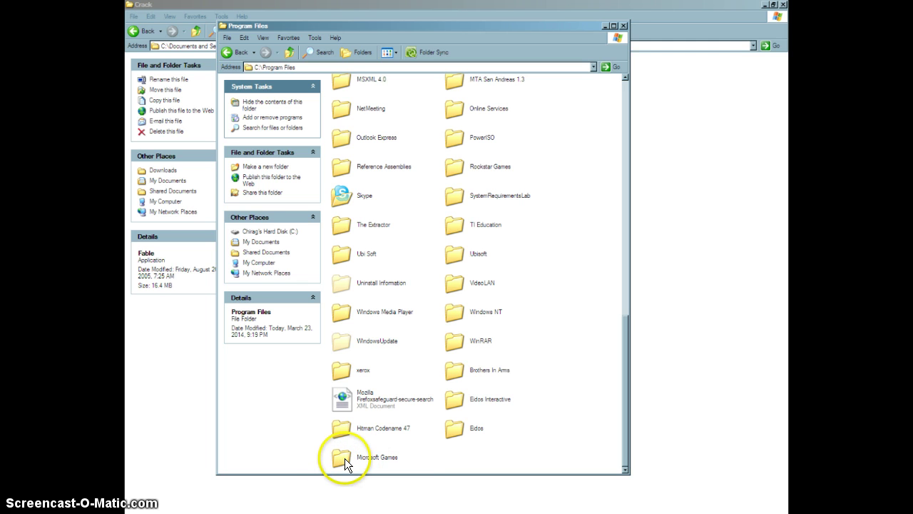
double_click(344, 458)
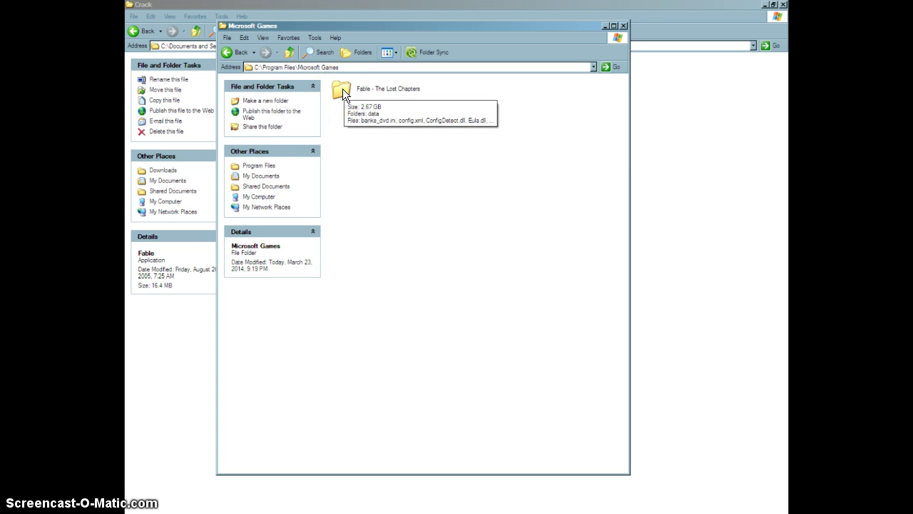
double_click(343, 88)
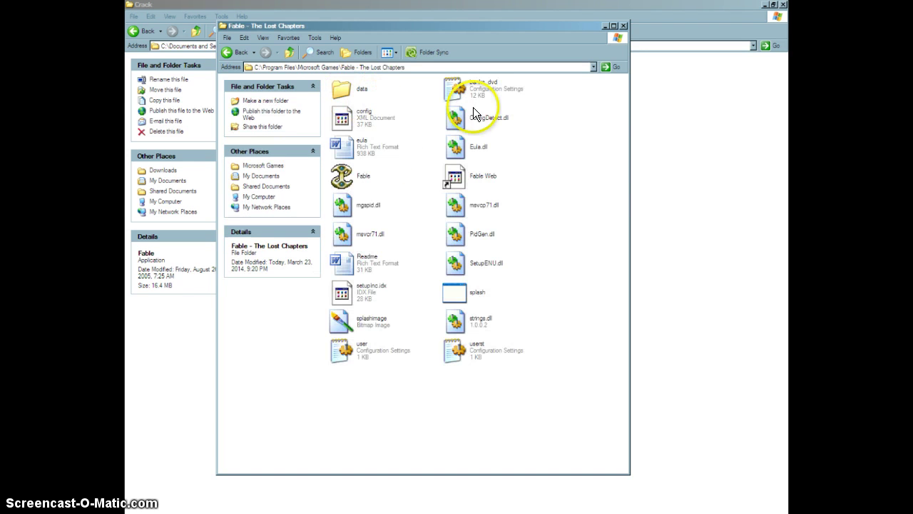
right_click(590, 148)
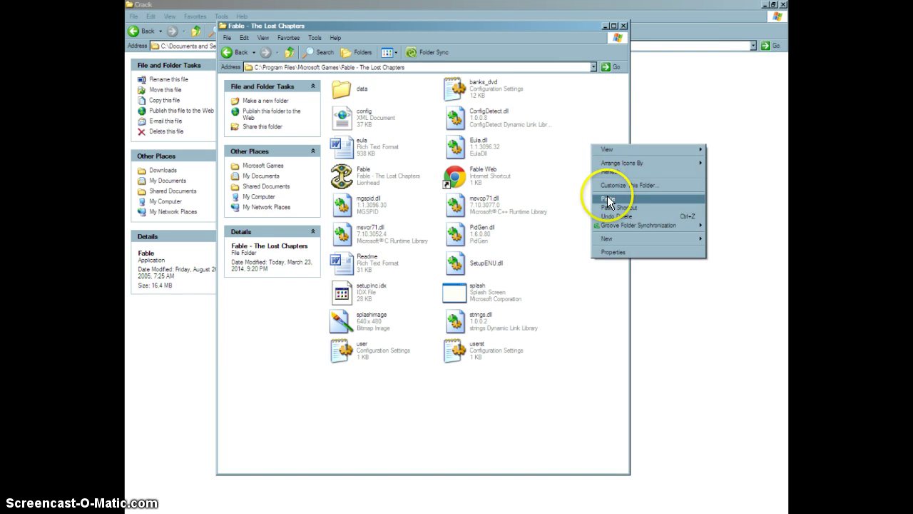
left_click(607, 199)
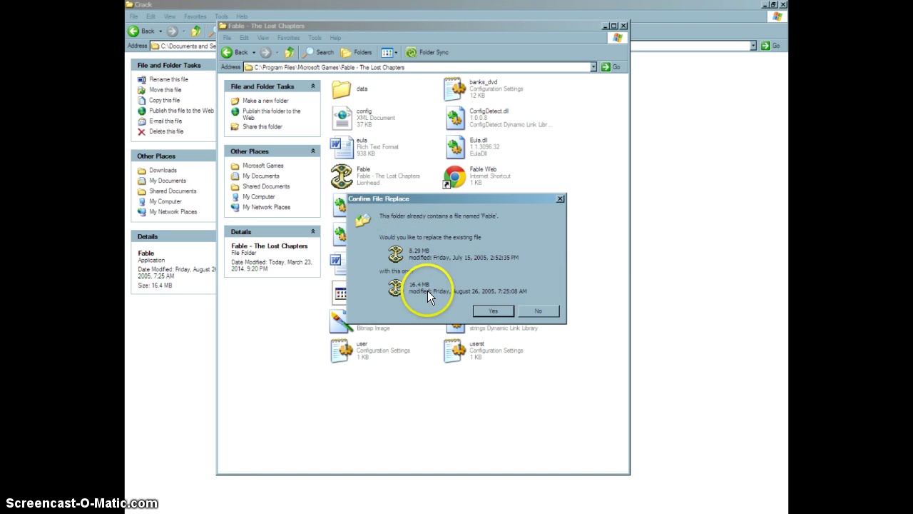
left_click(489, 312)
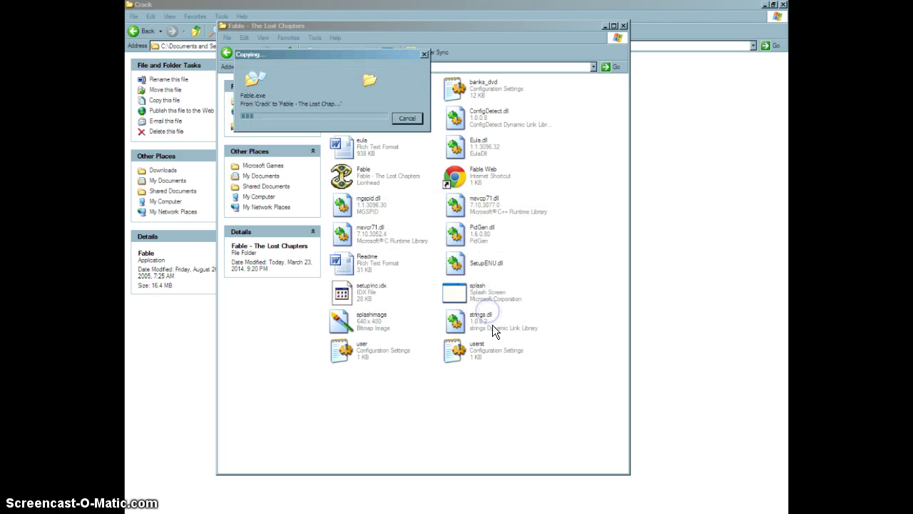
Step: Close the game install folder and Crack folder windows
left_click(404, 423)
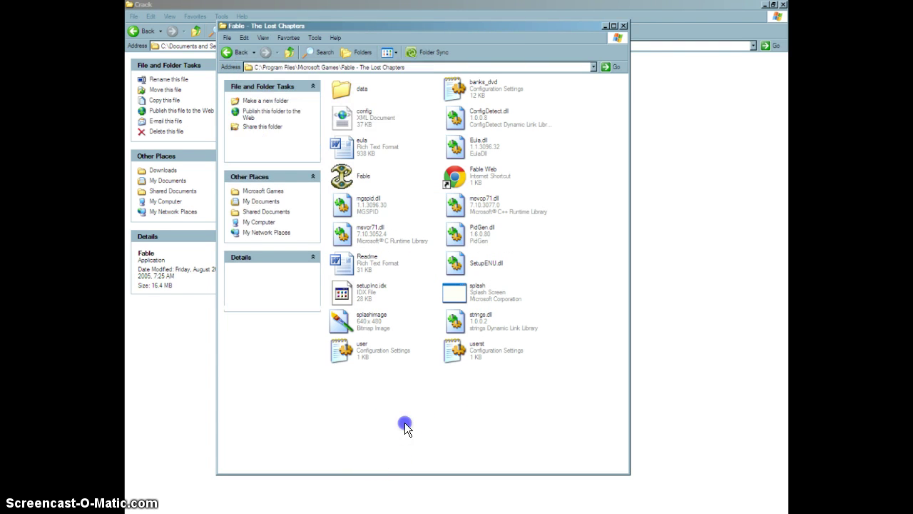
left_click(623, 26)
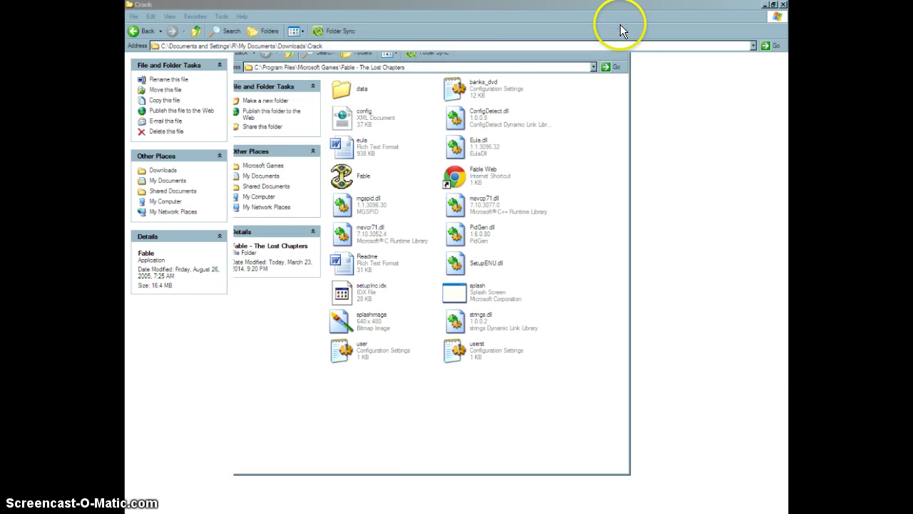
left_click(649, 164)
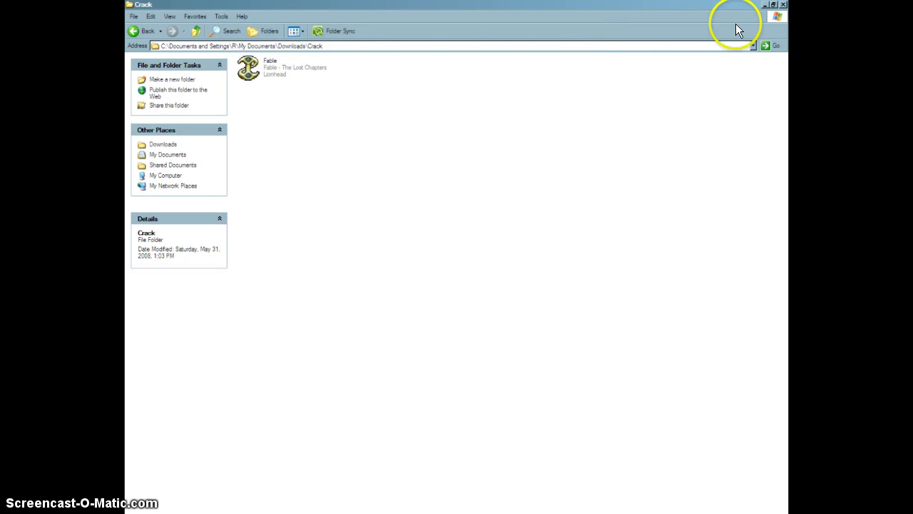
left_click(782, 6)
left_click_drag(130, 291, 415, 141)
Step: Move the Fable shortcut to the desktop centre, launch the game and accept its licence agreement
left_click(407, 155)
left_click_drag(142, 299, 374, 145)
double_click(375, 143)
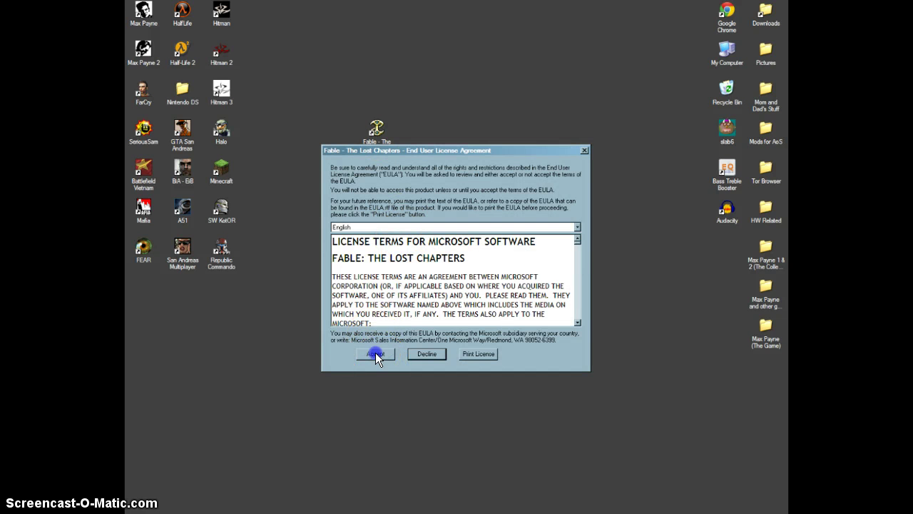
left_click(375, 352)
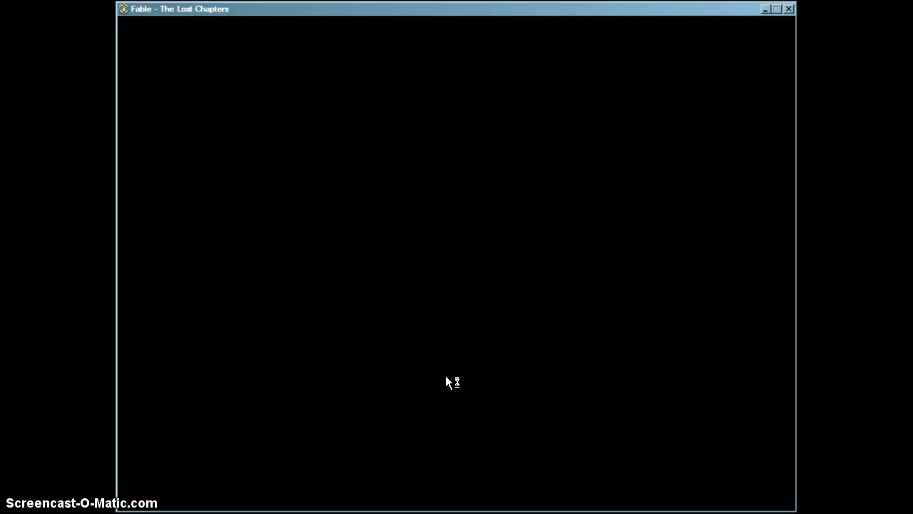
key("super")
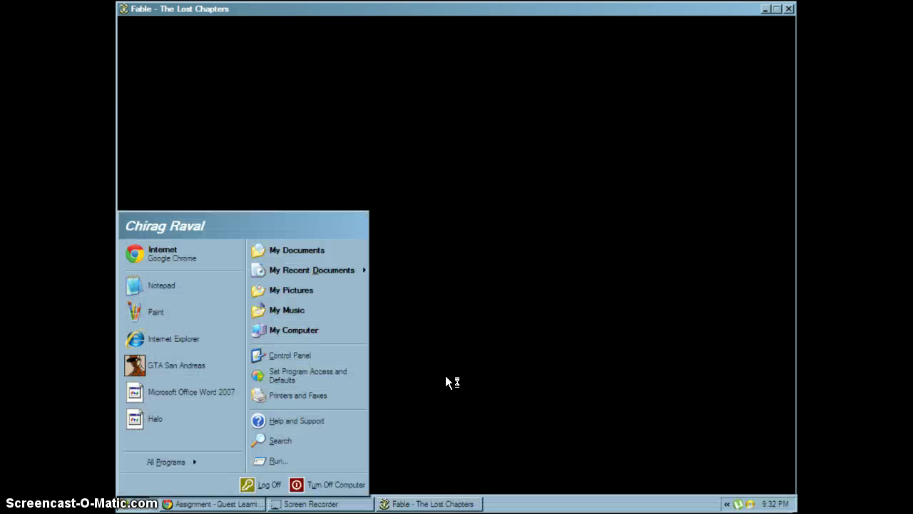